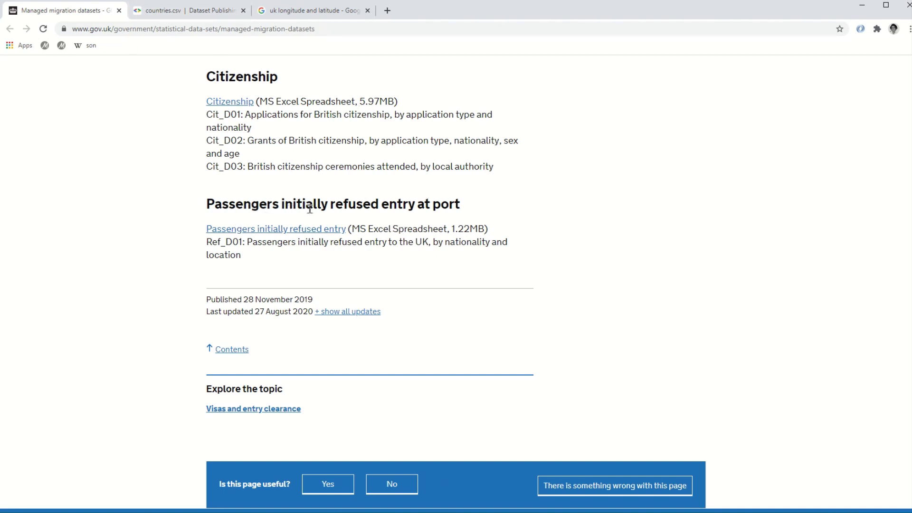
# Step: Bring up the countries.csv page listing country codes, latitudes, longitudes and names
pyautogui.click(207, 10)
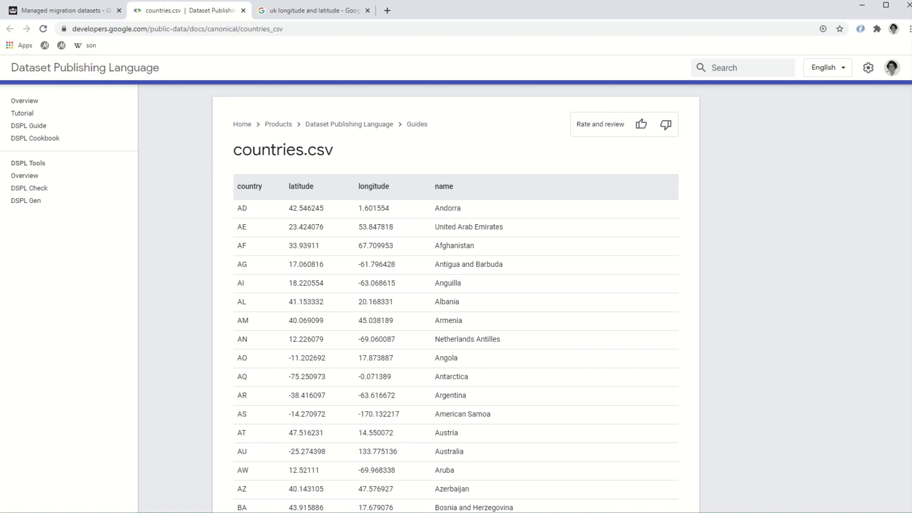
# Step: Connect to the passengers-refused-datasets-jun-2020 Excel workbook and add the Data - Ref_D01 table
pyautogui.hotkey('alt', 'Tab')
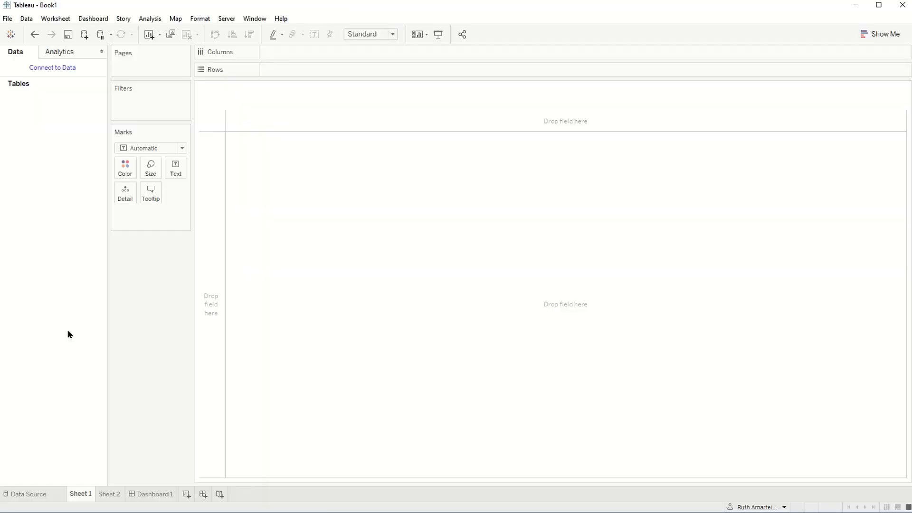
pyautogui.click(61, 69)
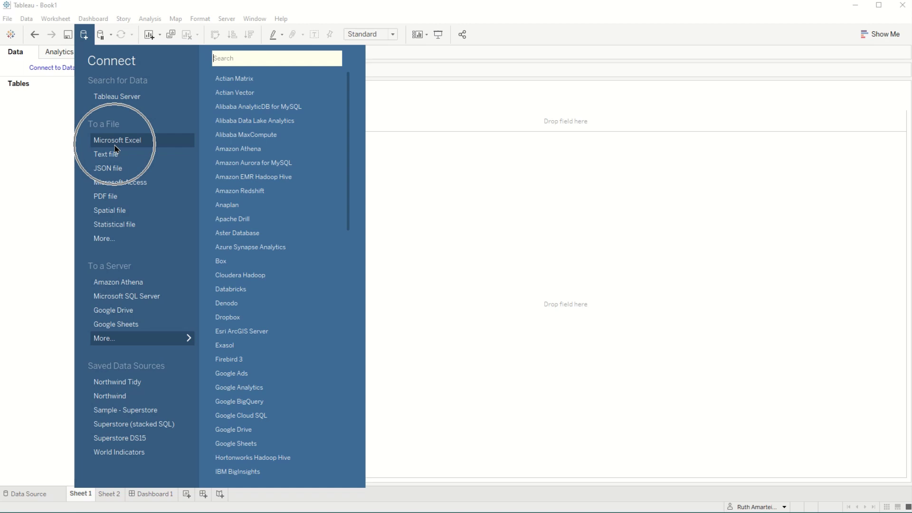
pyautogui.click(115, 145)
pyautogui.click(162, 111)
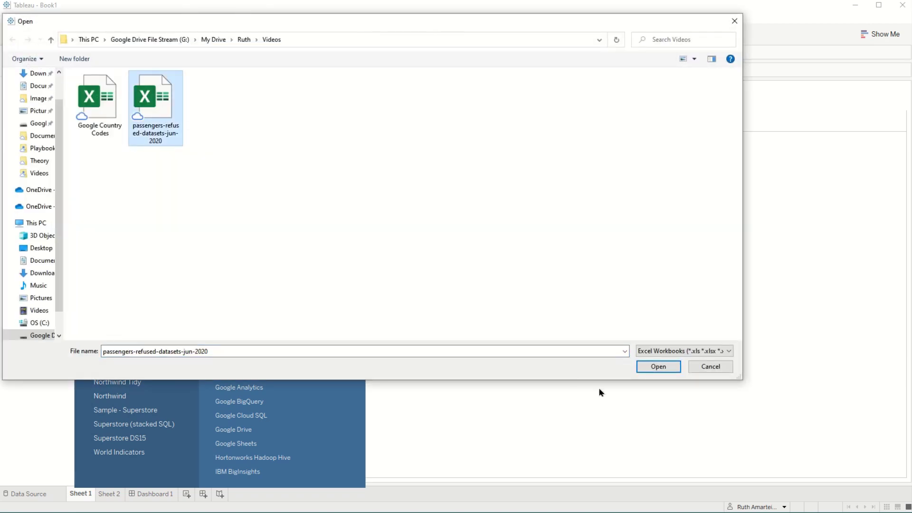
pyautogui.click(658, 366)
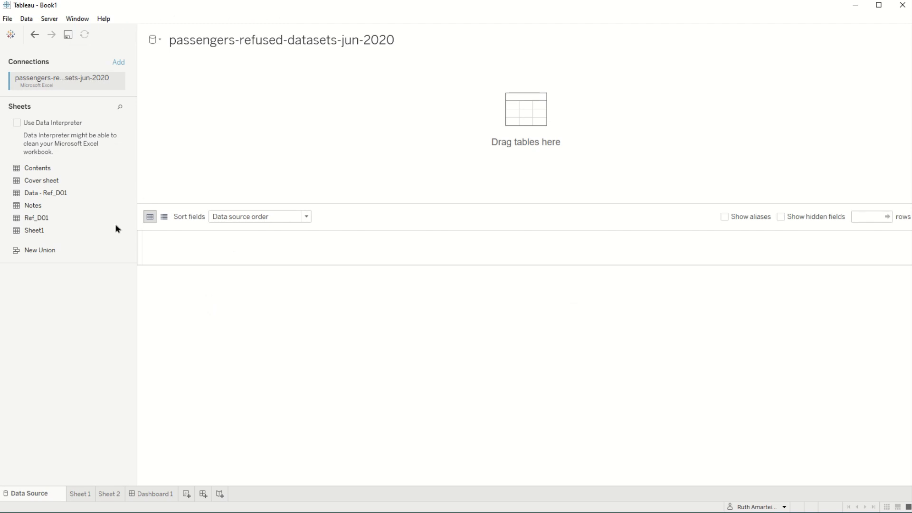
pyautogui.moveTo(47, 195); pyautogui.dragTo(201, 142)
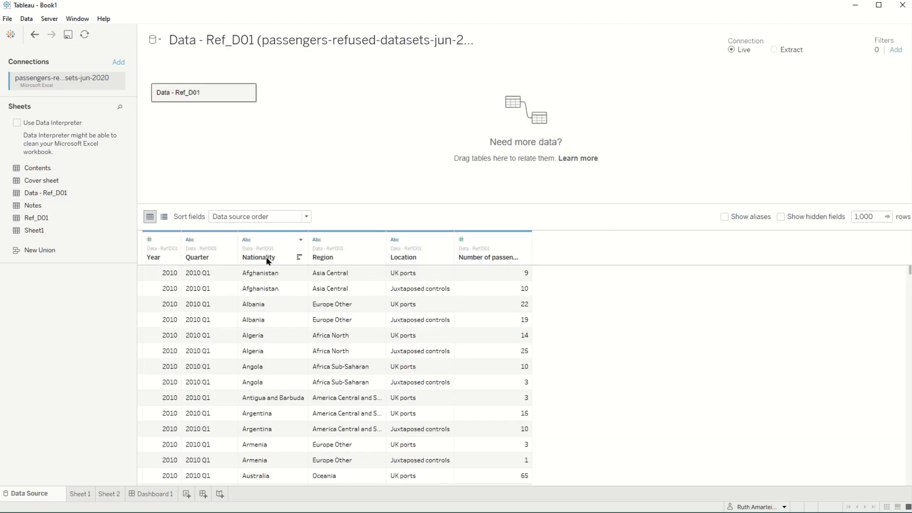
# Step: Rename the Nationality column to 'Origin Country'
pyautogui.click(300, 240)
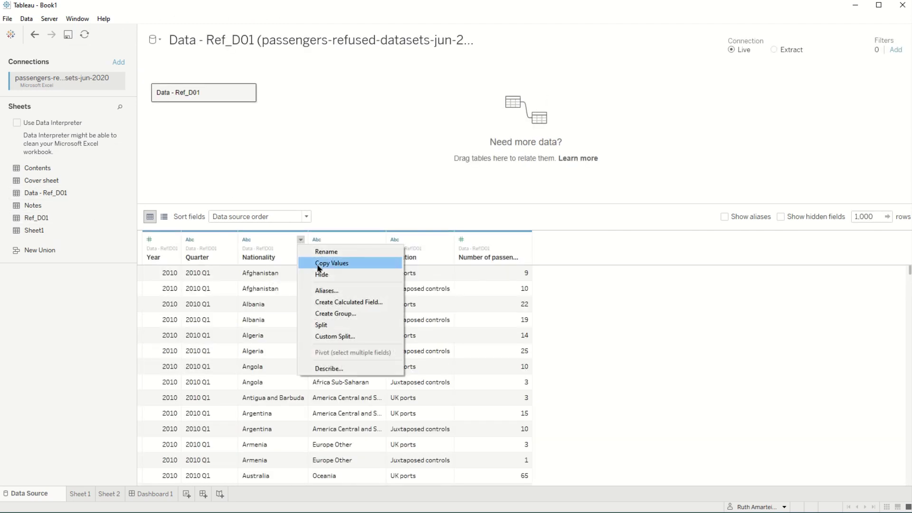
pyautogui.click(333, 256)
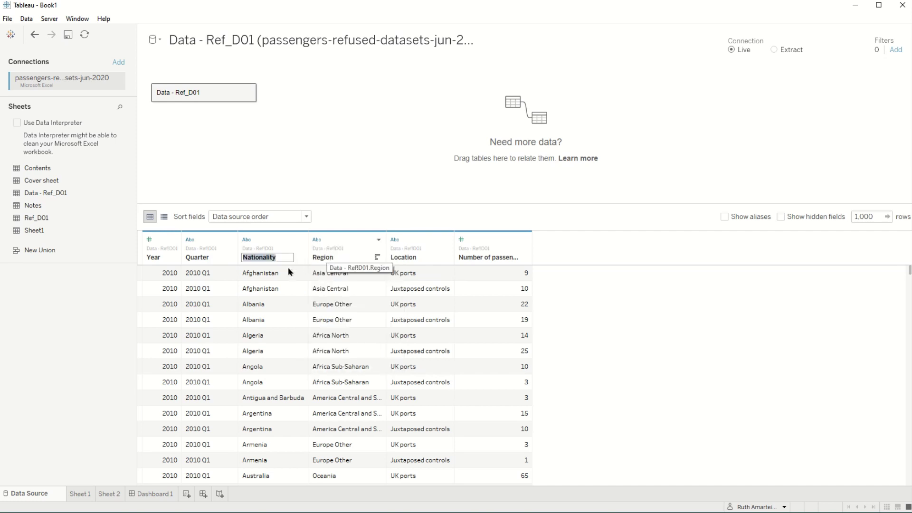
pyautogui.write('Origin Country')
pyautogui.press('Return')
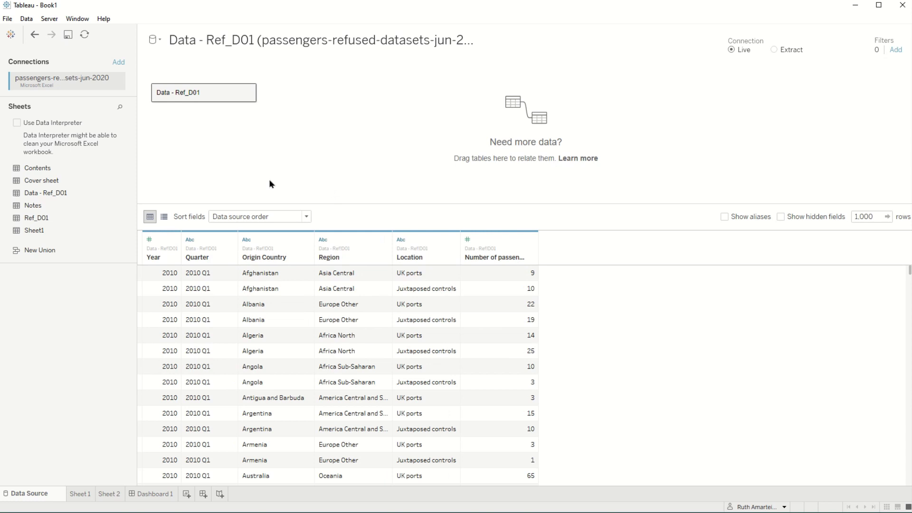
# Step: Add the Google Country Codes workbook and relate its Sheet1 on Origin Country = Country Name
pyautogui.click(119, 63)
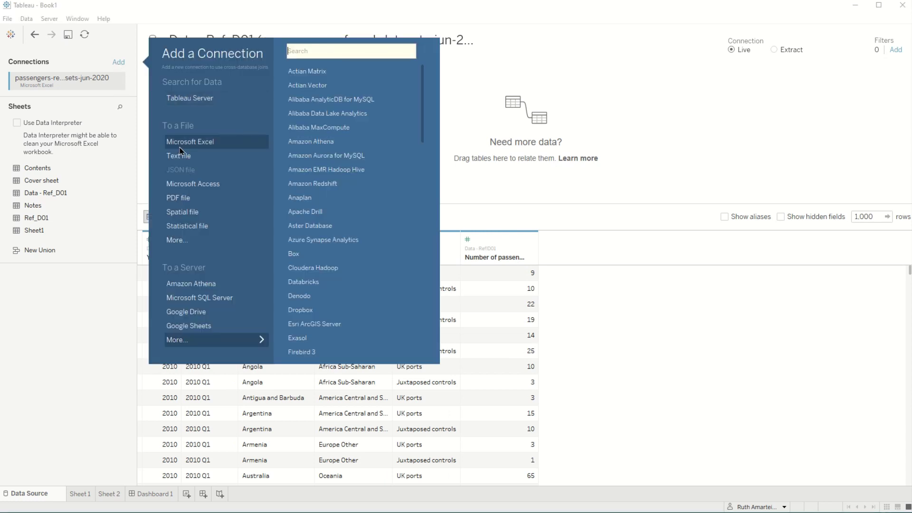
pyautogui.click(186, 144)
pyautogui.click(100, 102)
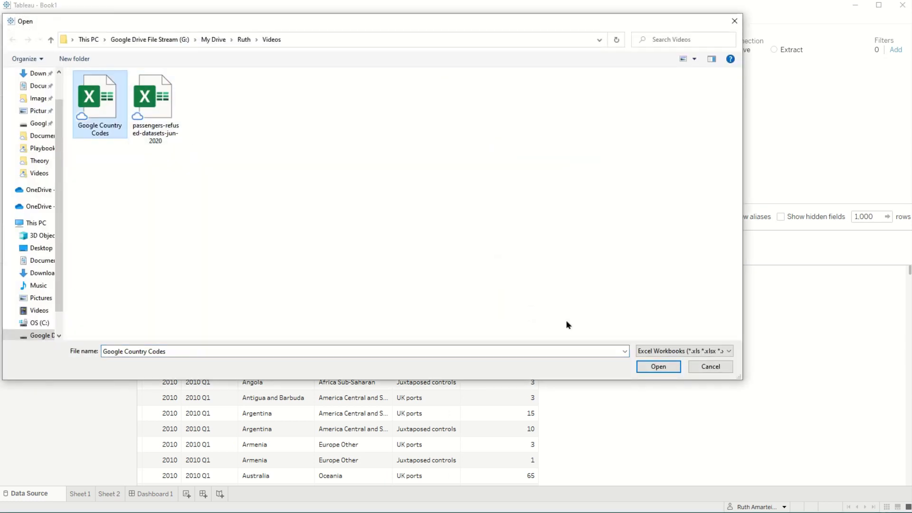
pyautogui.click(658, 367)
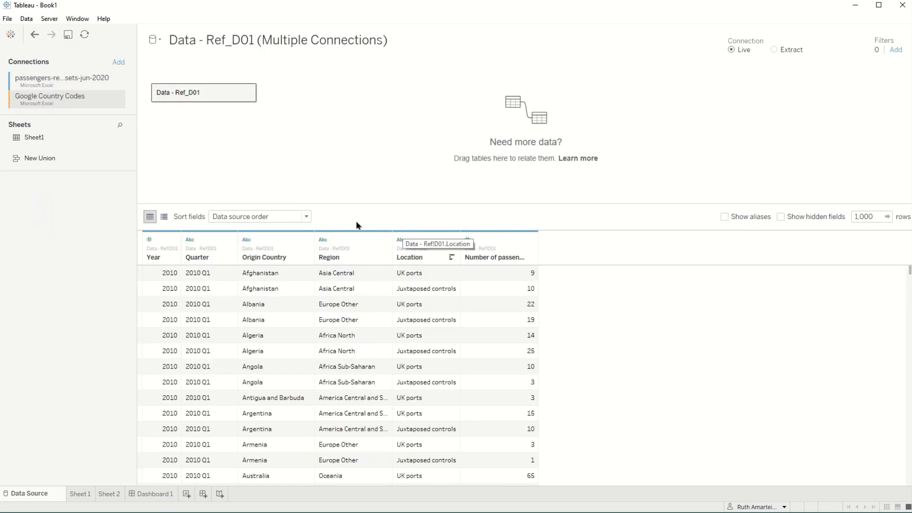
pyautogui.moveTo(30, 138); pyautogui.dragTo(349, 98)
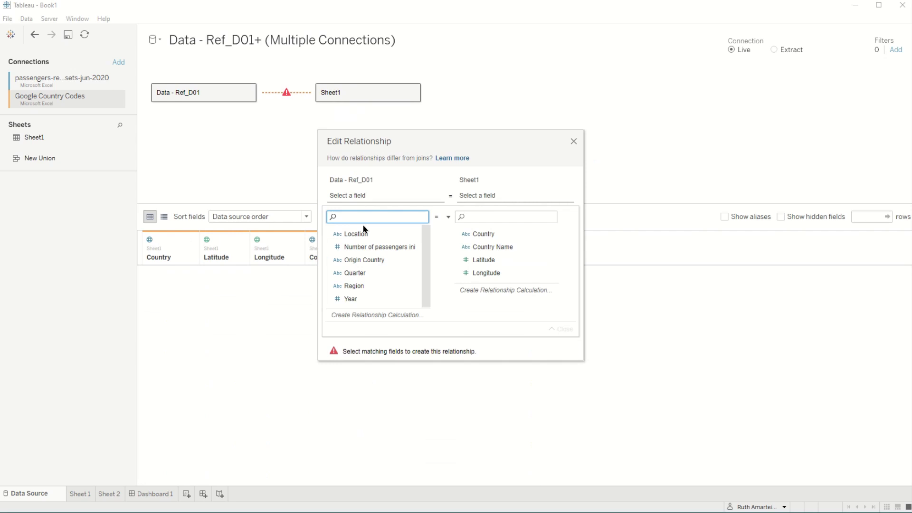
pyautogui.click(503, 248)
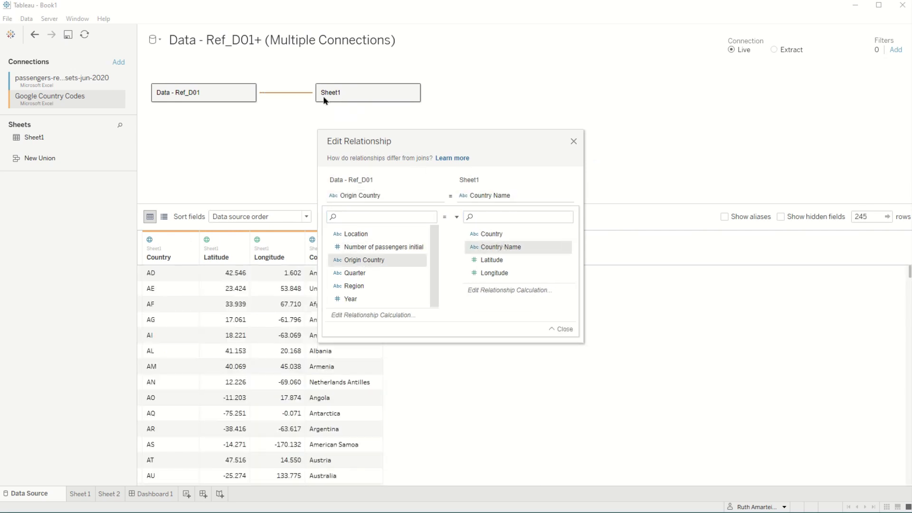
pyautogui.click(574, 141)
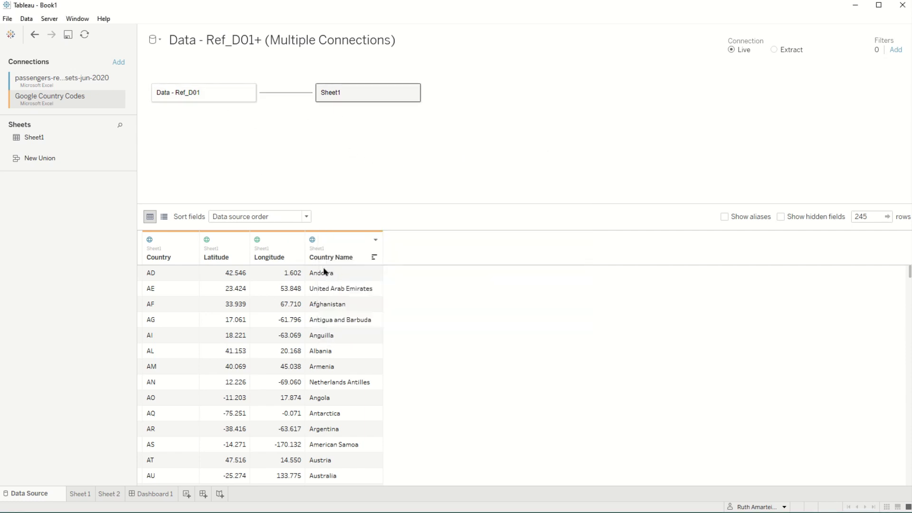
# Step: On Sheet 1, start a new calculated field named 'Origin Point'
pyautogui.click(82, 494)
pyautogui.click(98, 86)
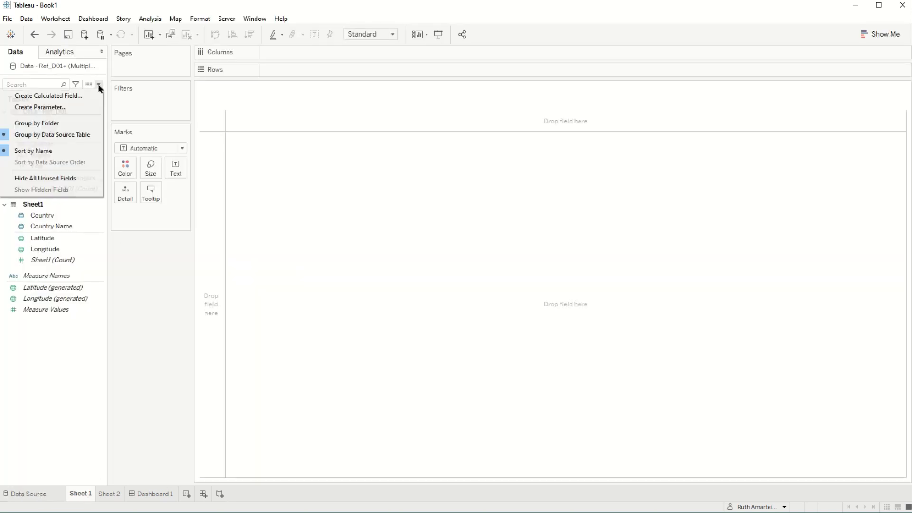
pyautogui.click(84, 97)
pyautogui.moveTo(423, 352); pyautogui.dragTo(379, 240)
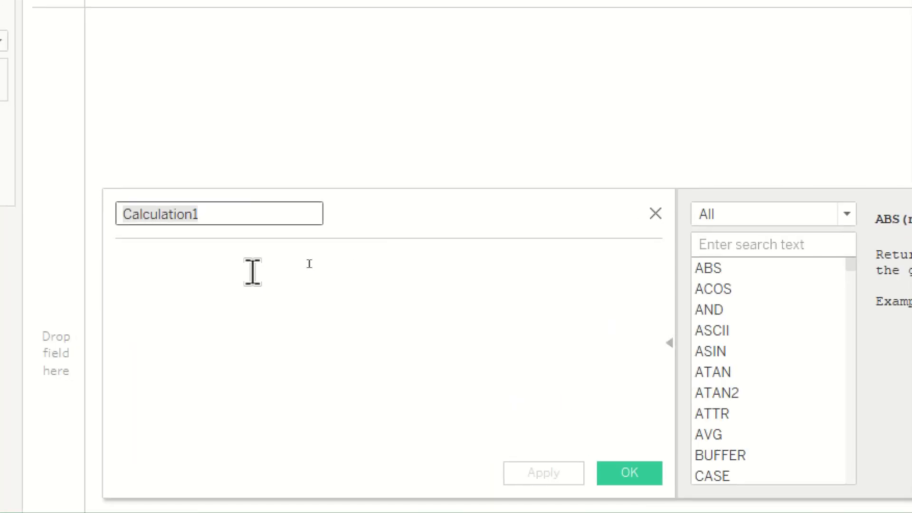
pyautogui.write('Ori')
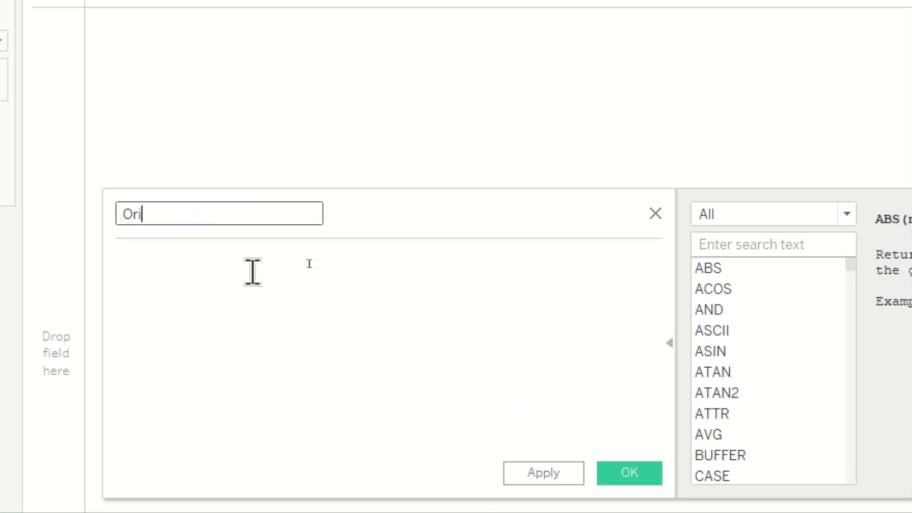
pyautogui.write('gin Point')
pyautogui.press('Tab')
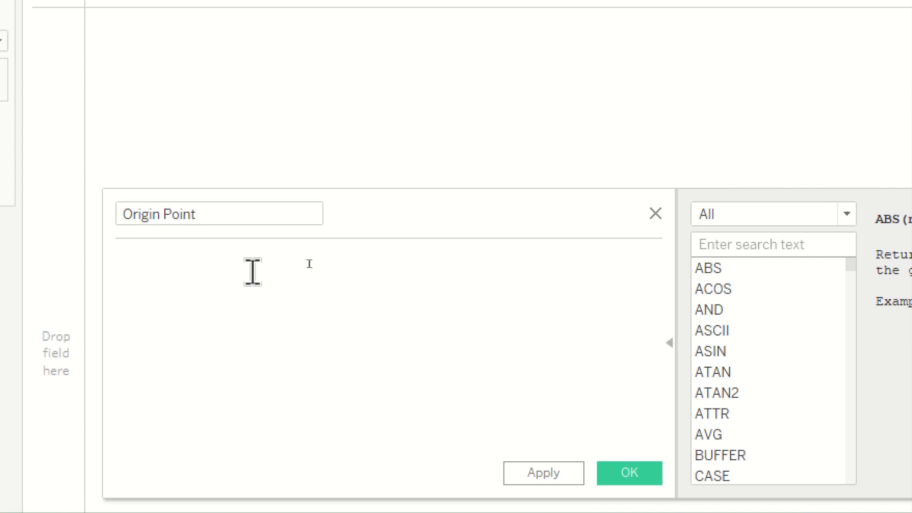
# Step: Define Origin Point as MAKEPOINT([Latitude],[Longitude]) and save it
pyautogui.write('makep')
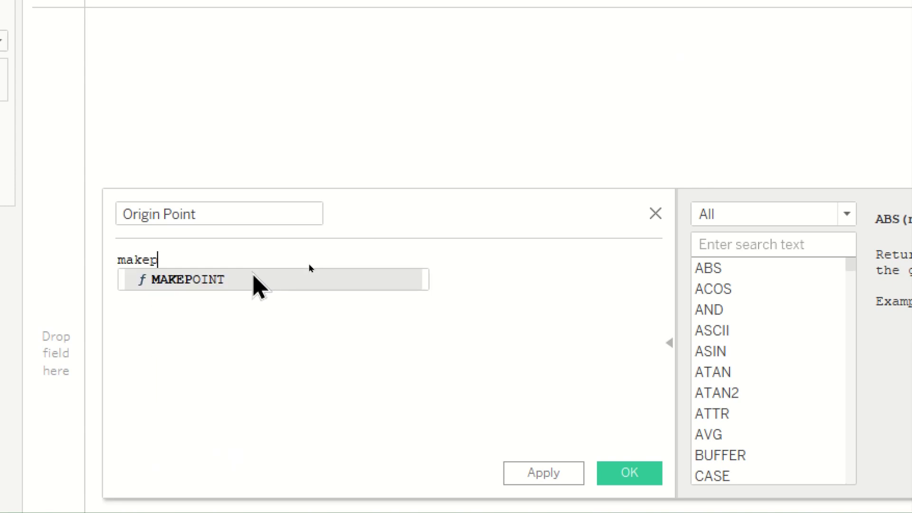
pyautogui.press('Return')
pyautogui.write('[lat')
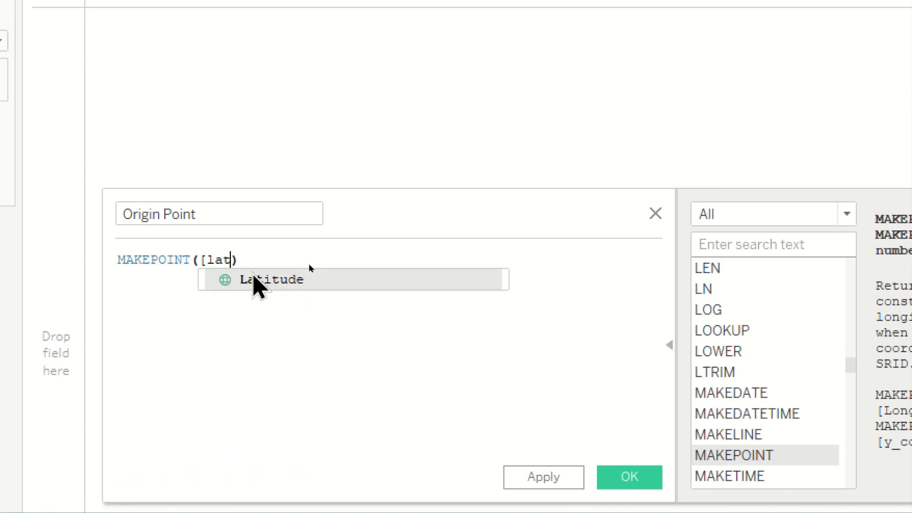
pyautogui.press('Return')
pyautogui.write(',lo')
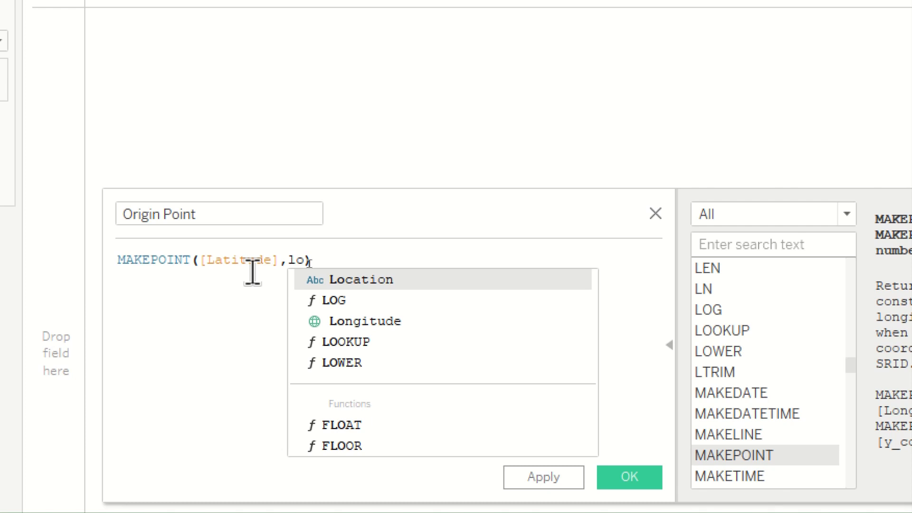
pyautogui.press('Down')
pyautogui.press('Down')
pyautogui.press('Return')
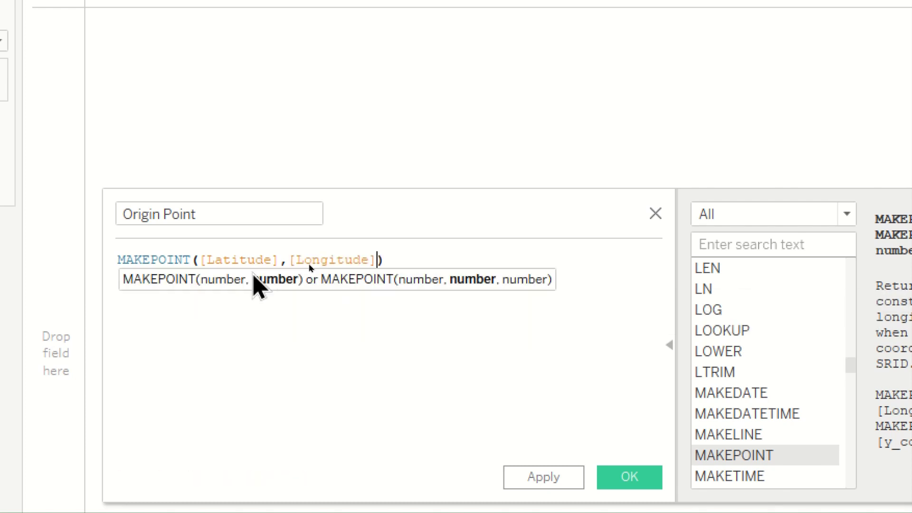
pyautogui.click(646, 478)
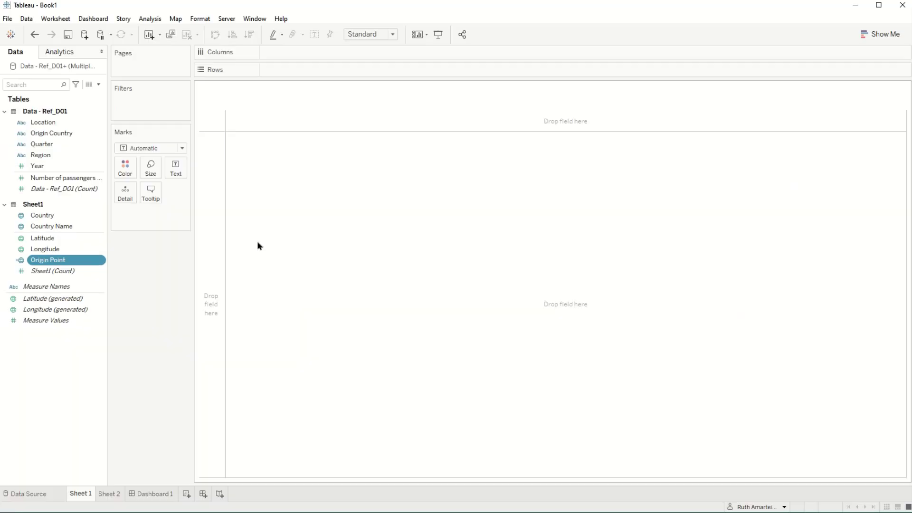
# Step: Plot Origin Point as map points, then view the Data Source page
pyautogui.doubleClick(64, 261)
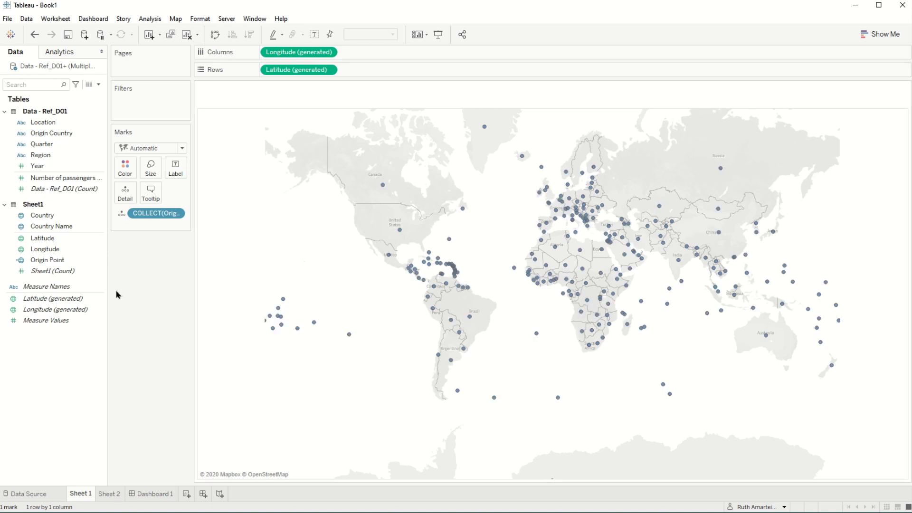
pyautogui.click(33, 494)
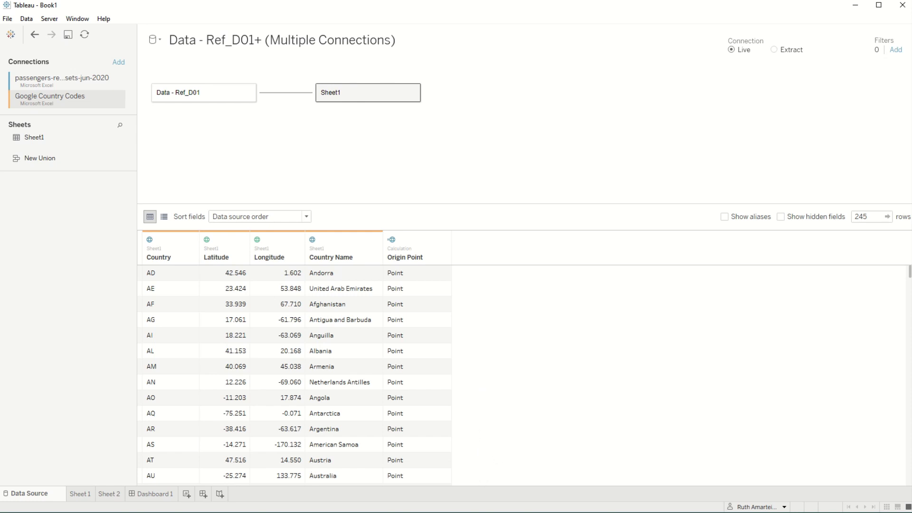
# Step: Look up England's latitude 52.3555 in Chrome's coordinates result, then return to Tableau
pyautogui.hotkey('alt', 'Tab')
pyautogui.click(264, 10)
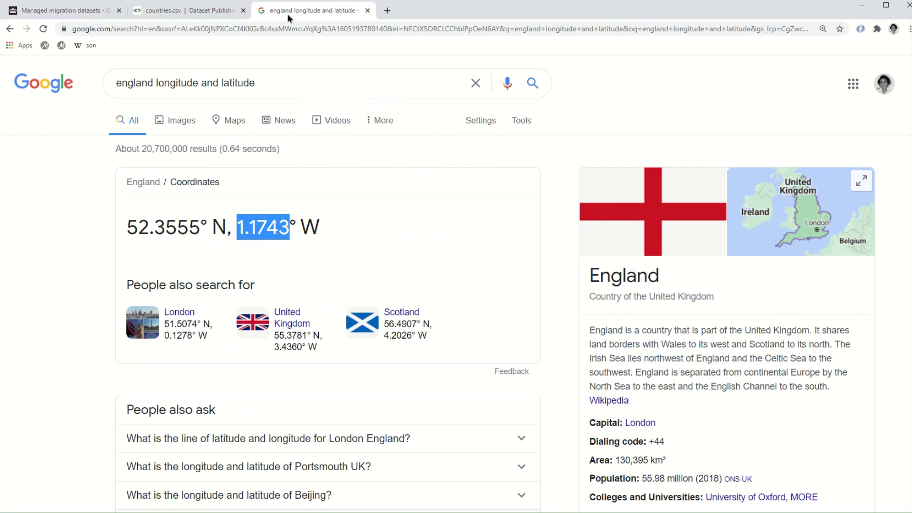
pyautogui.moveTo(200, 228); pyautogui.dragTo(127, 231)
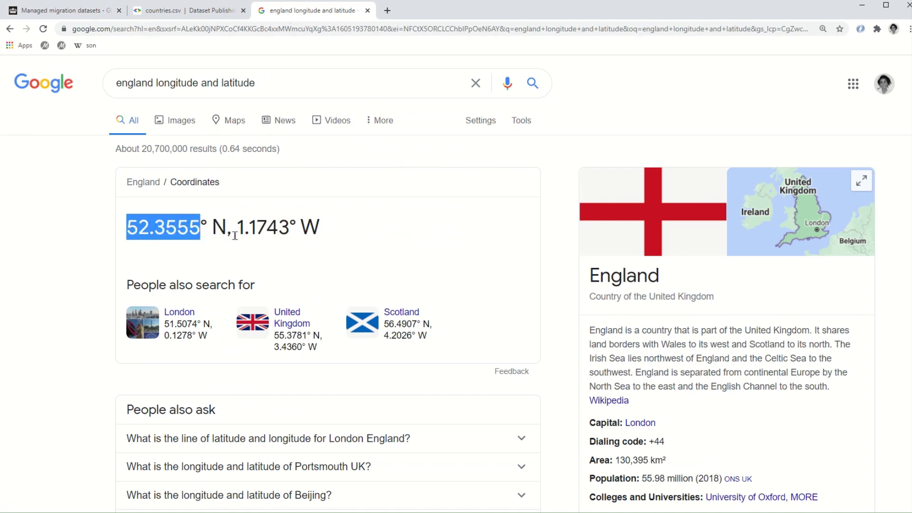
pyautogui.hotkey('alt', 'Tab')
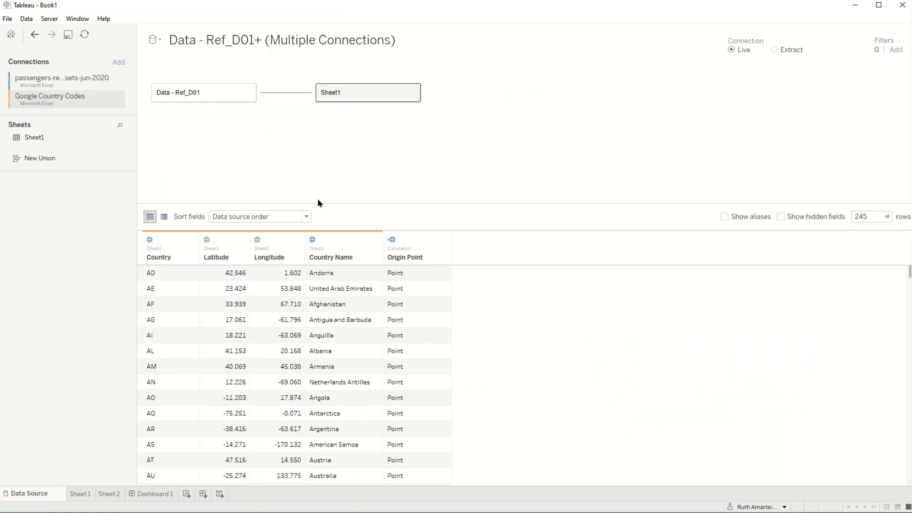
# Step: On Sheet 1, create a calculated field 'UK Lat' with the value 55.3781
pyautogui.click(88, 494)
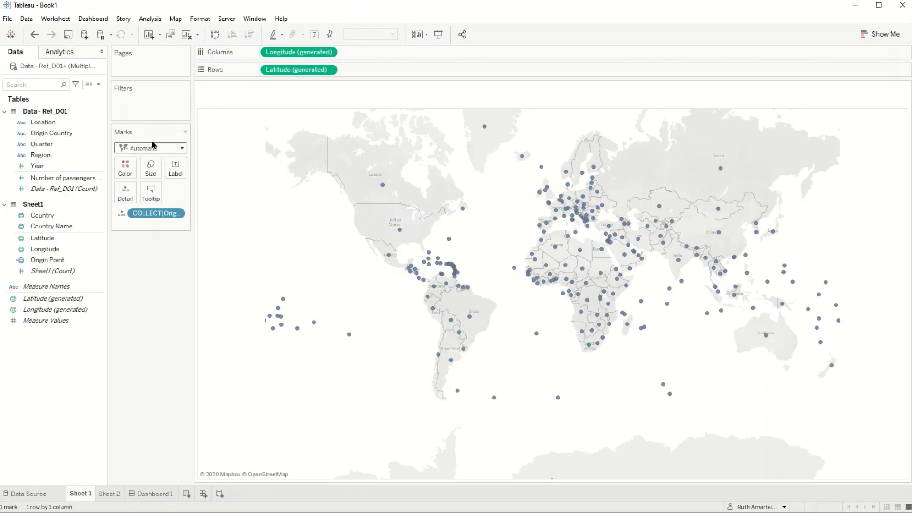
pyautogui.click(99, 84)
pyautogui.click(81, 95)
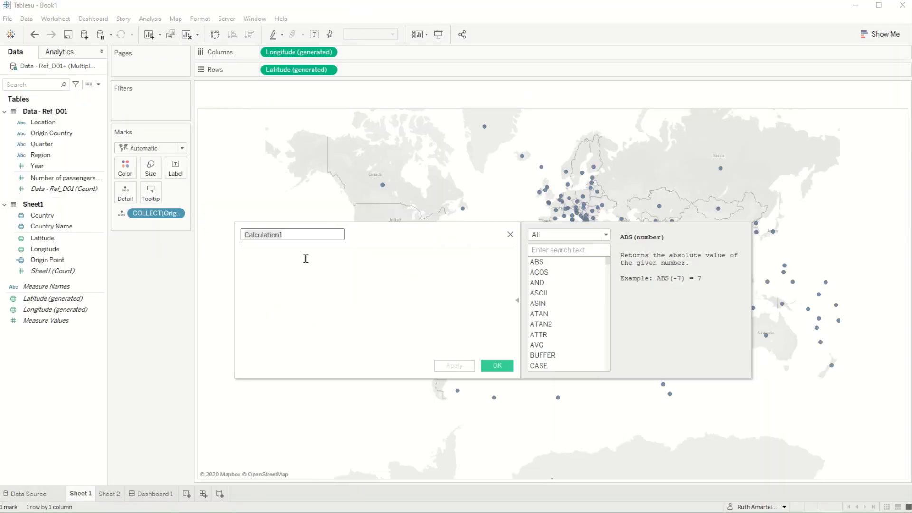
pyautogui.write('UK')
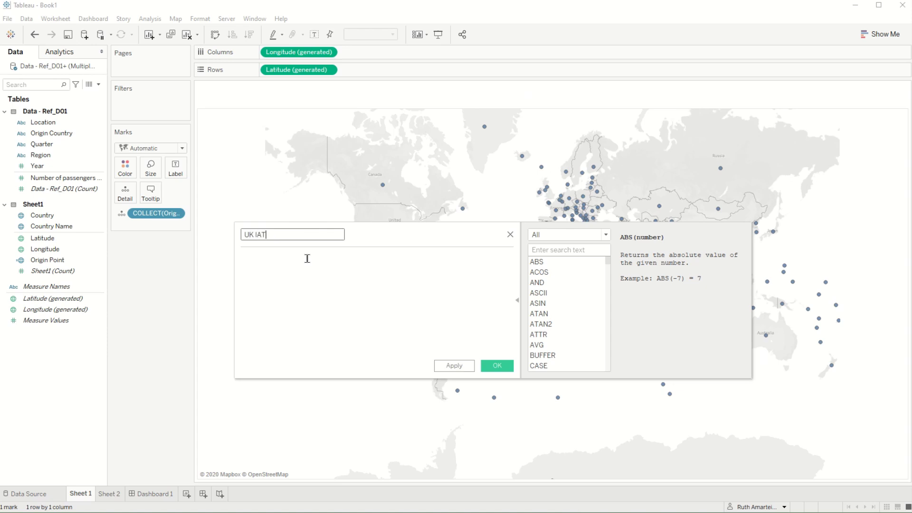
pyautogui.write(' Latitude')
pyautogui.press('BackSpace')
pyautogui.press('BackSpace')
pyautogui.press('BackSpace')
pyautogui.press('BackSpace')
pyautogui.press('BackSpace')
pyautogui.click(308, 265)
pyautogui.write('55.3781')
pyautogui.click(496, 366)
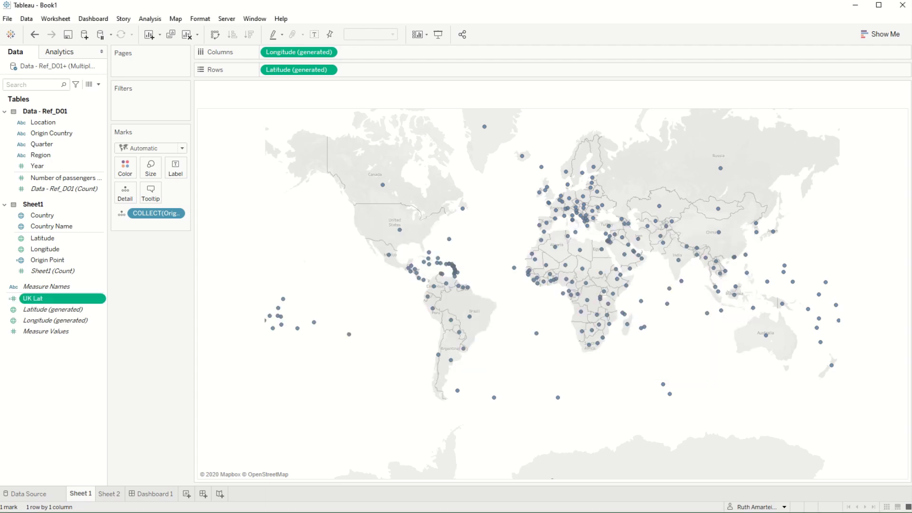
# Step: Copy England's longitude 1.1743 from the Chrome coordinates result
pyautogui.hotkey('alt', 'Tab')
pyautogui.moveTo(291, 225); pyautogui.dragTo(237, 228)
pyautogui.hotkey('ctrl', 'c')
pyautogui.hotkey('alt', 'Tab')
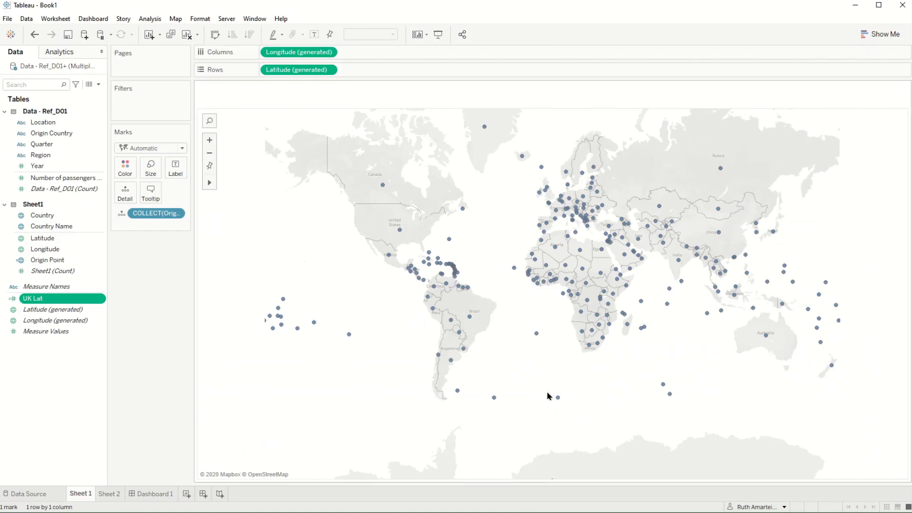
# Step: Create a calculated field 'UK Long' holding the pasted value 1.1743
pyautogui.click(98, 84)
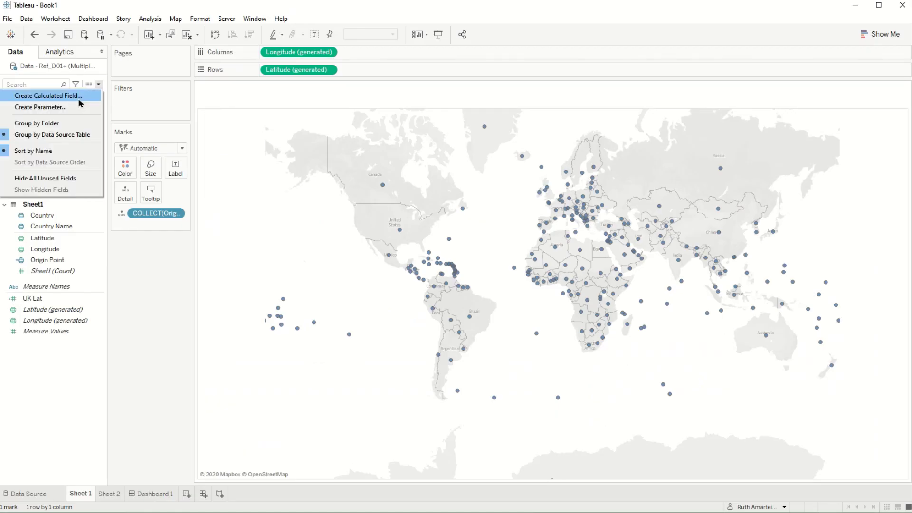
pyautogui.click(80, 97)
pyautogui.click(291, 258)
pyautogui.hotkey('ctrl', 'v')
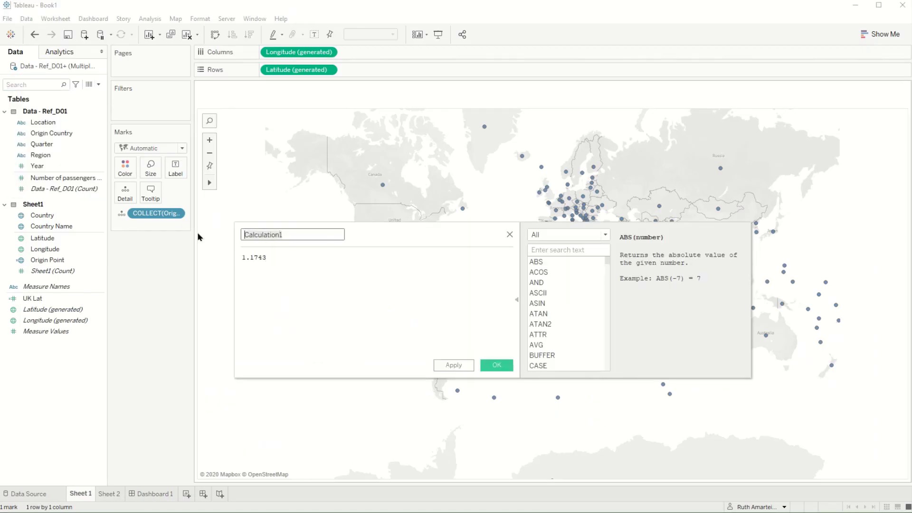
pyautogui.write('UK ')
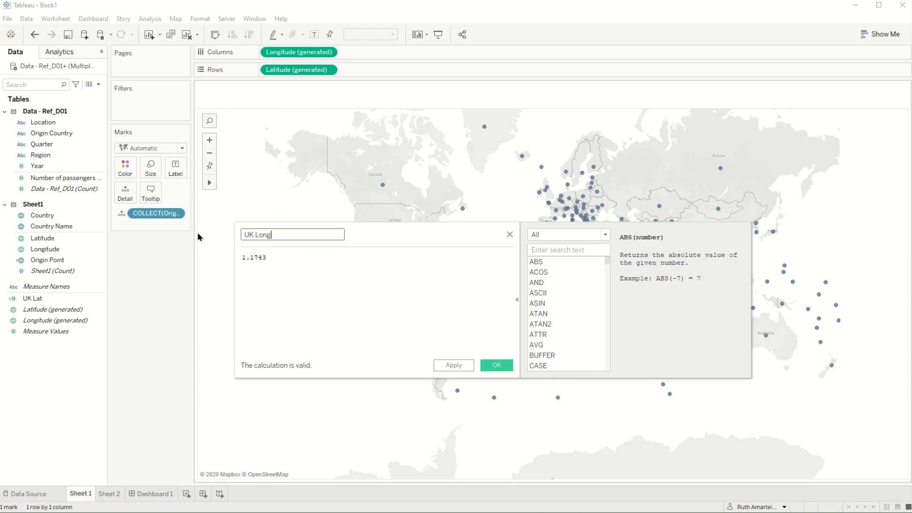
pyautogui.write('Long')
pyautogui.click(494, 365)
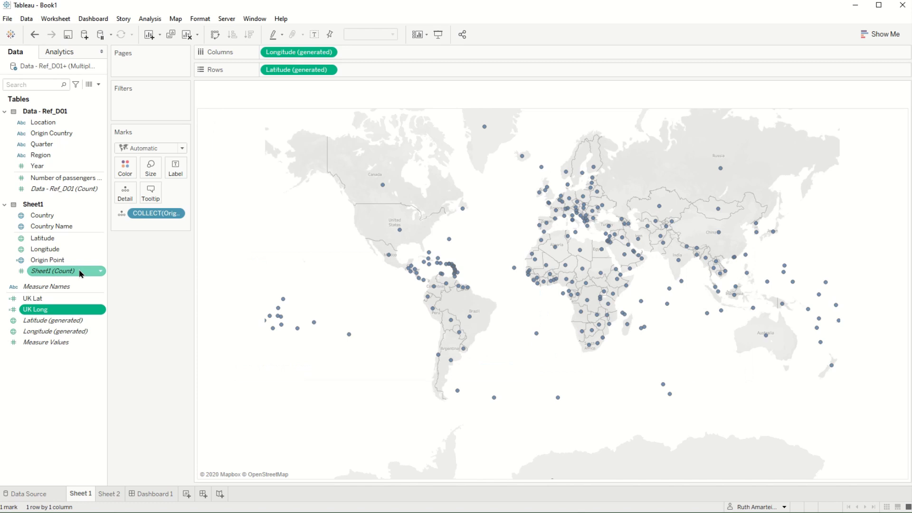
# Step: Duplicate Origin Point and edit it into UK Point, MAKEPOINT([UK Lat],[UK Long])
pyautogui.rightClick(57, 266)
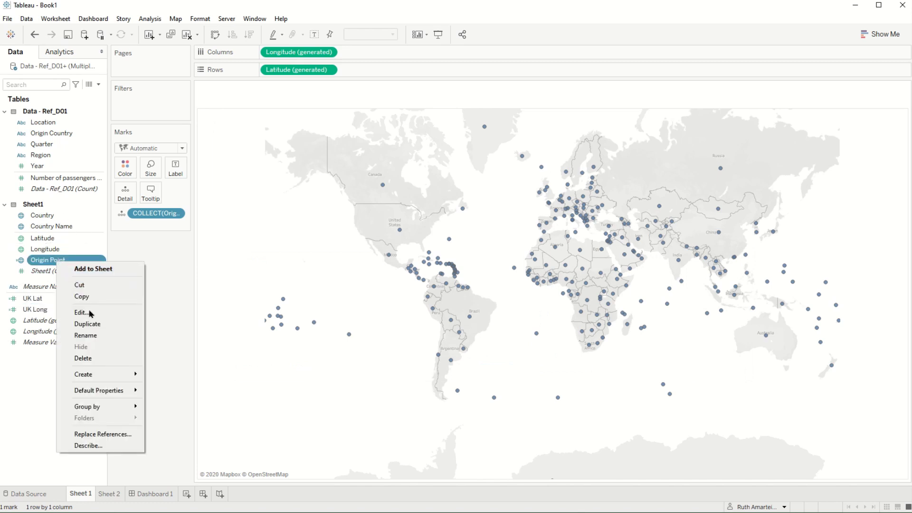
pyautogui.click(96, 322)
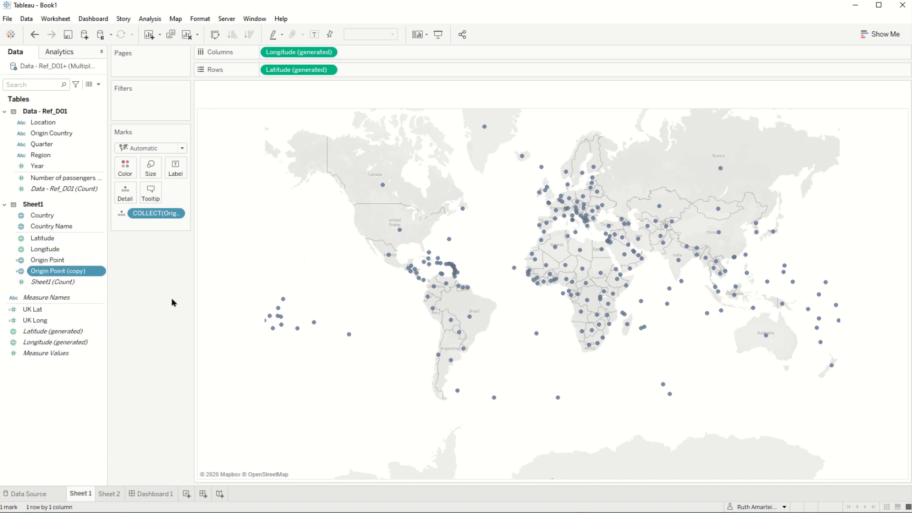
pyautogui.rightClick(80, 274)
pyautogui.click(126, 320)
pyautogui.moveTo(32, 320); pyautogui.dragTo(189, 239)
pyautogui.write('UK Point')
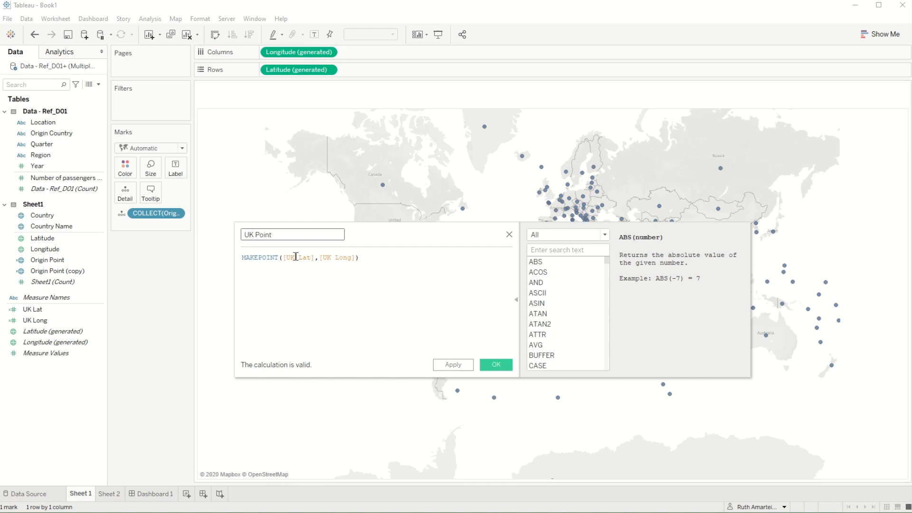
pyautogui.click(496, 364)
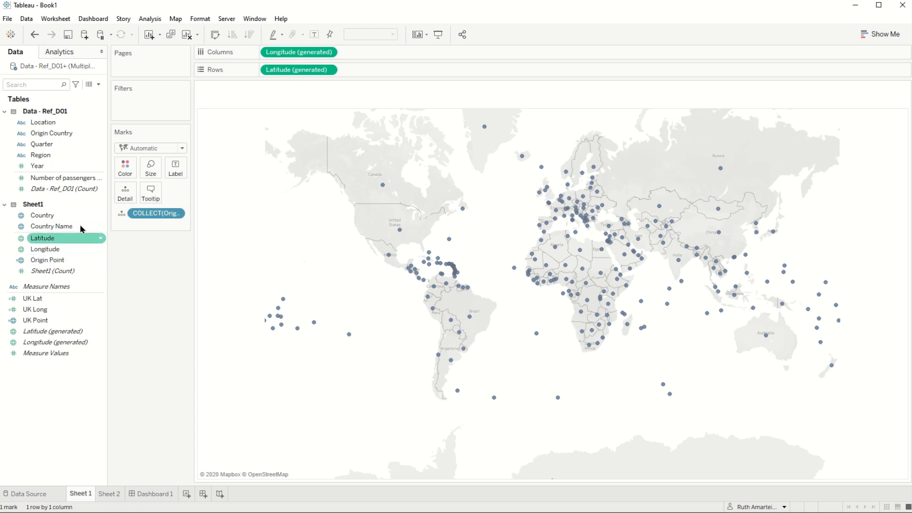
# Step: Start a new calculated field named 'Journey'
pyautogui.click(98, 84)
pyautogui.click(48, 96)
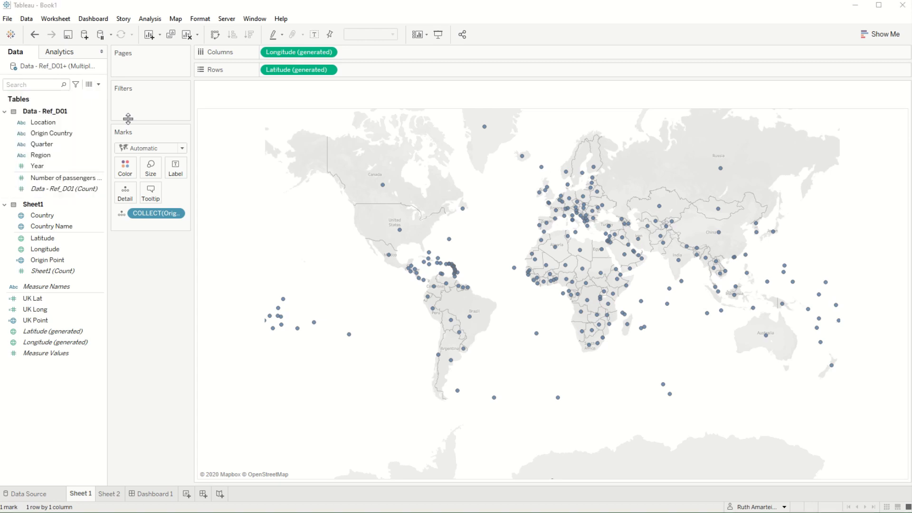
pyautogui.write('Journ')
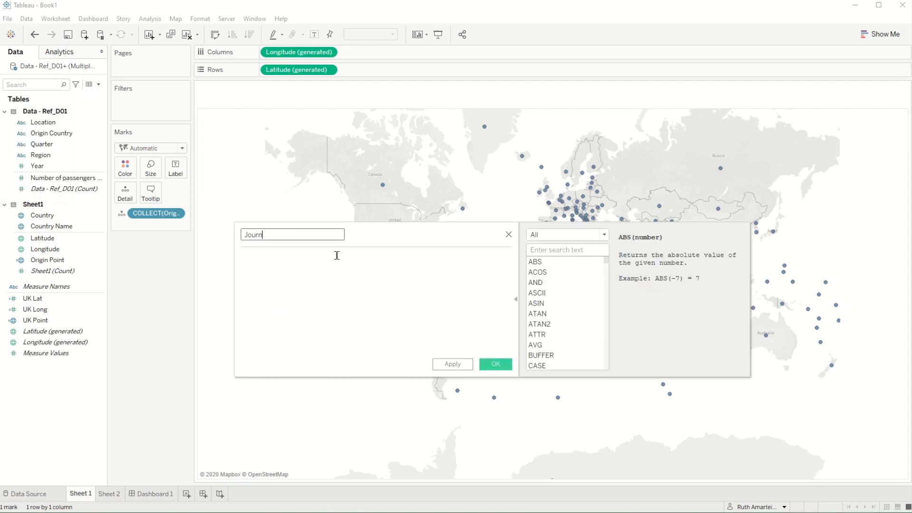
pyautogui.write('ey')
pyautogui.click(339, 263)
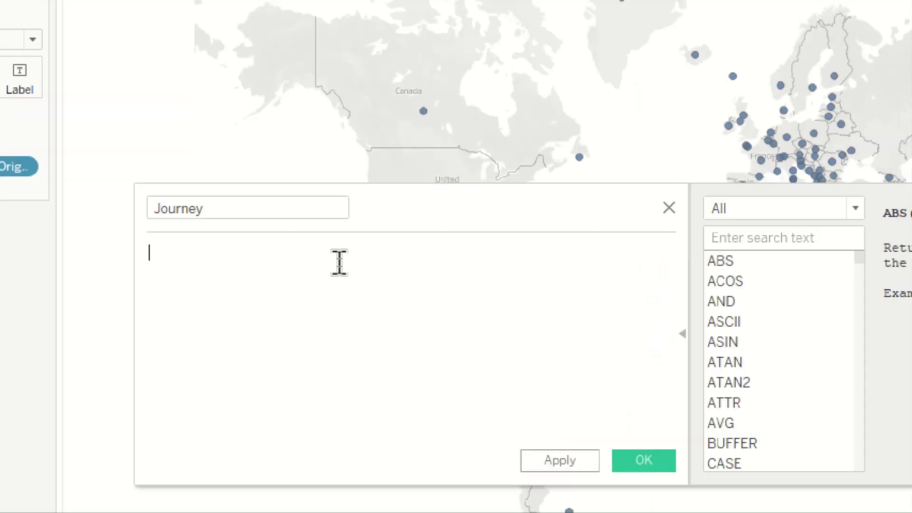
# Step: Enter the Journey formula MAKELINE([Origin Point],[UK Point]) using autocomplete
pyautogui.write('make')
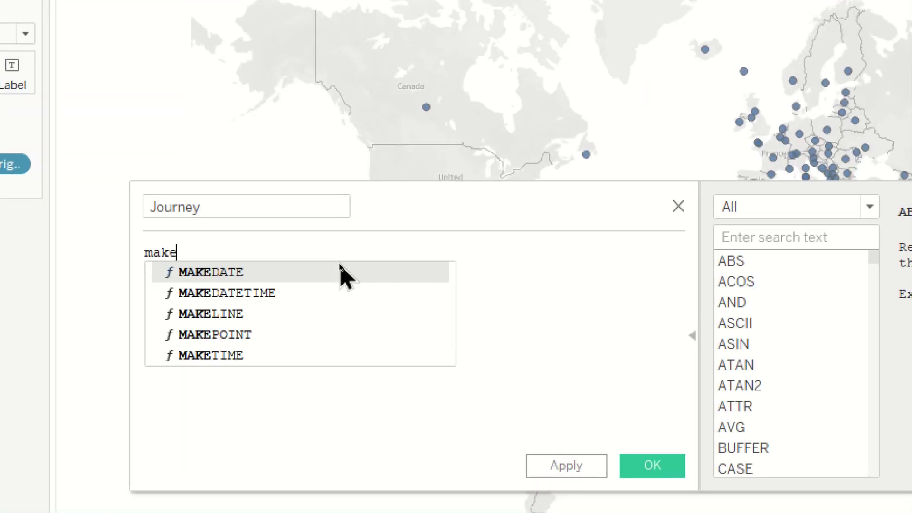
pyautogui.press('Down')
pyautogui.press('Down')
pyautogui.press('Return')
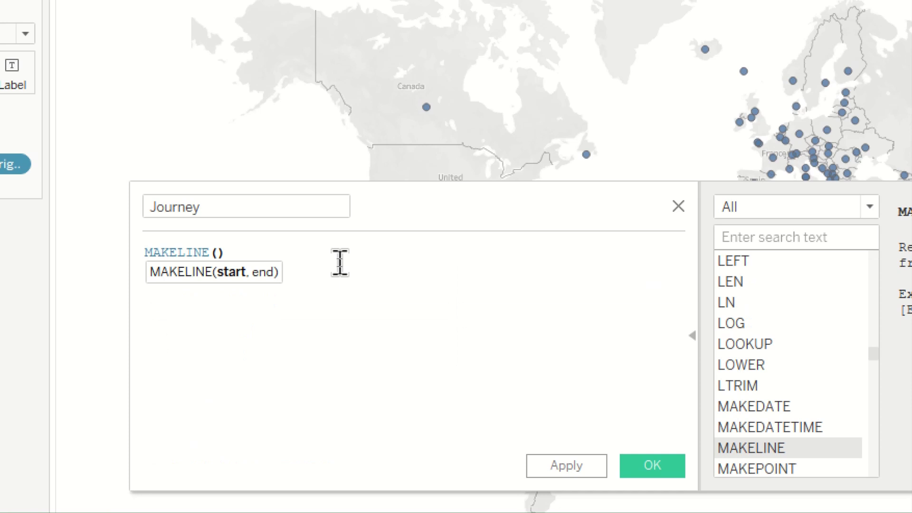
pyautogui.write('[po')
pyautogui.press('Return')
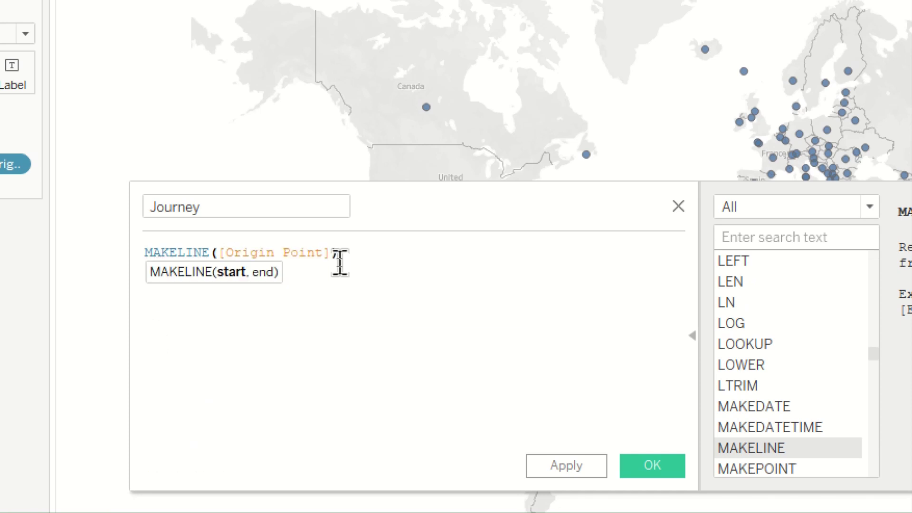
pyautogui.write(',')
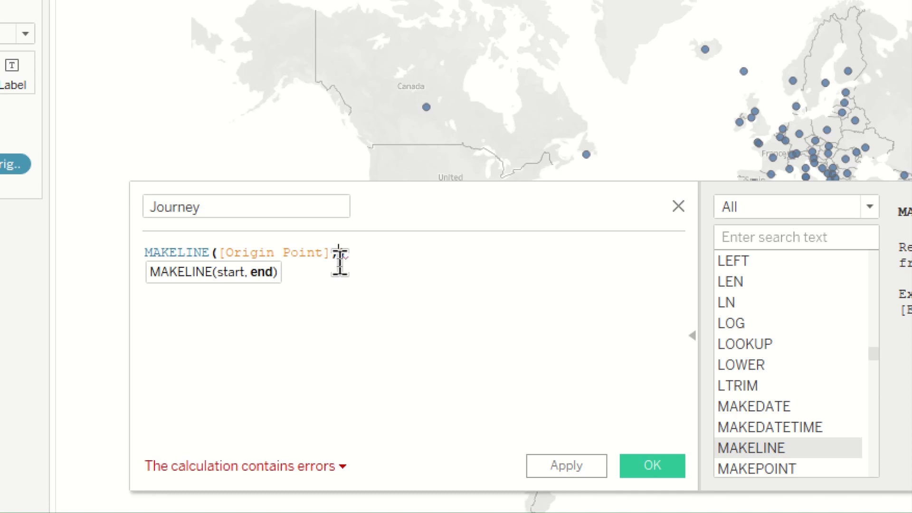
pyautogui.write('po')
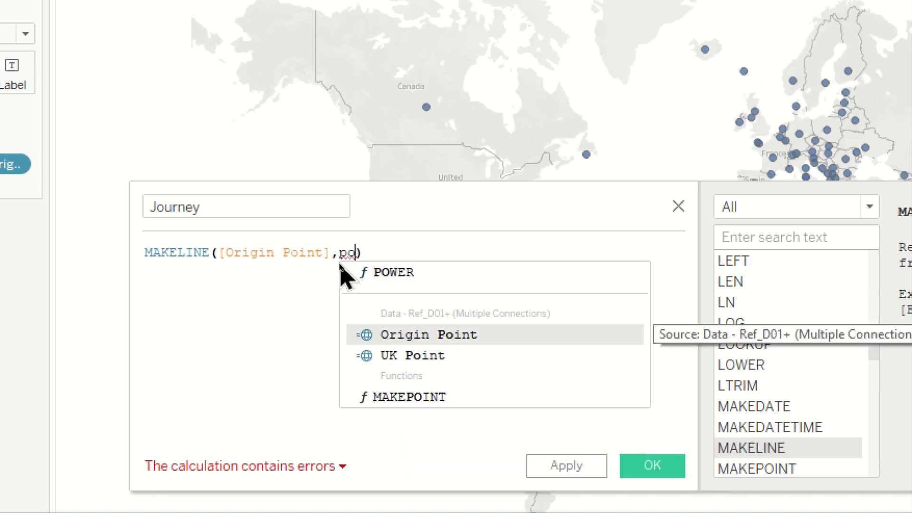
pyautogui.press('Down')
pyautogui.press('Down')
pyautogui.press('Up')
pyautogui.press('Return')
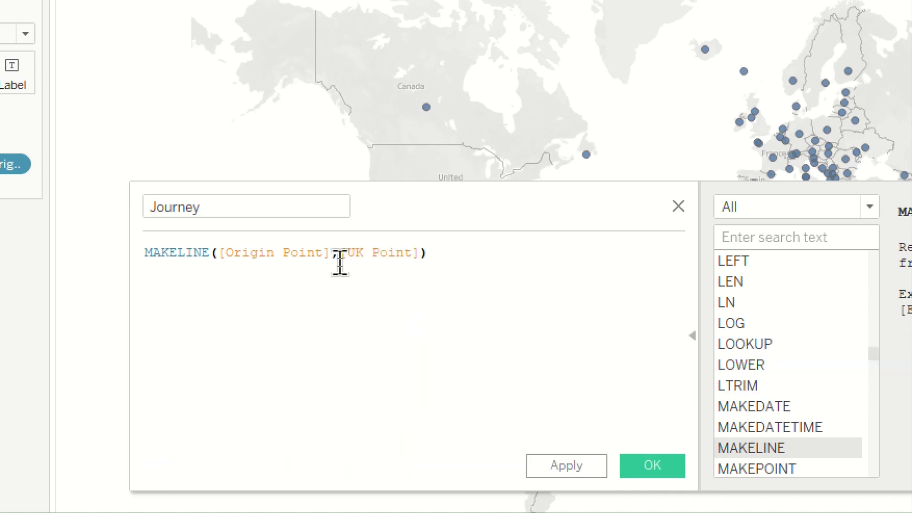
# Step: Save Journey and draw it on the map as thinner journey lines
pyautogui.click(670, 462)
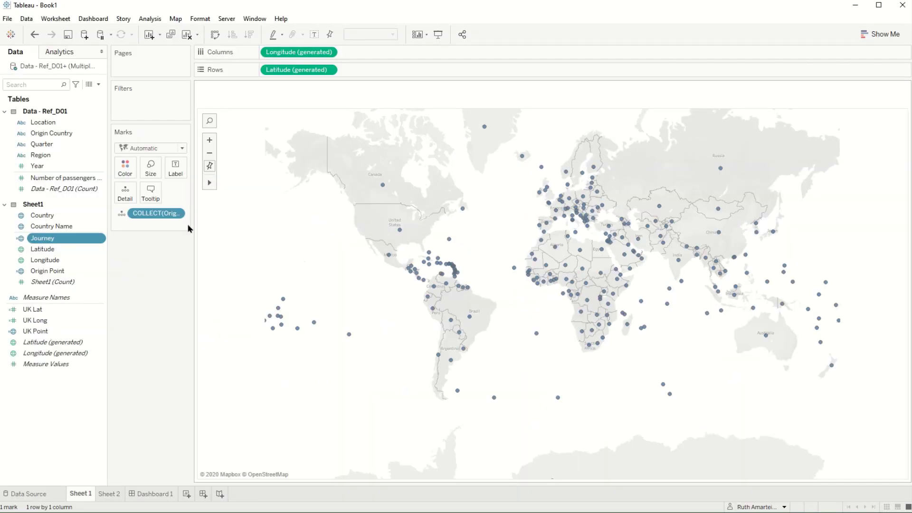
pyautogui.moveTo(43, 238)
pyautogui.mouseDown()
pyautogui.moveTo(82, 238)
pyautogui.moveTo(169, 216)
pyautogui.moveTo(160, 213)
pyautogui.mouseUp()
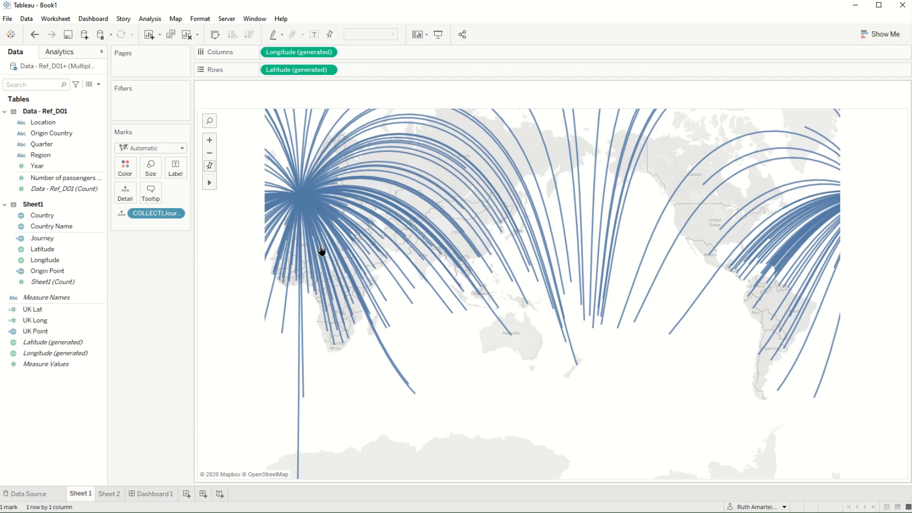
pyautogui.click(150, 168)
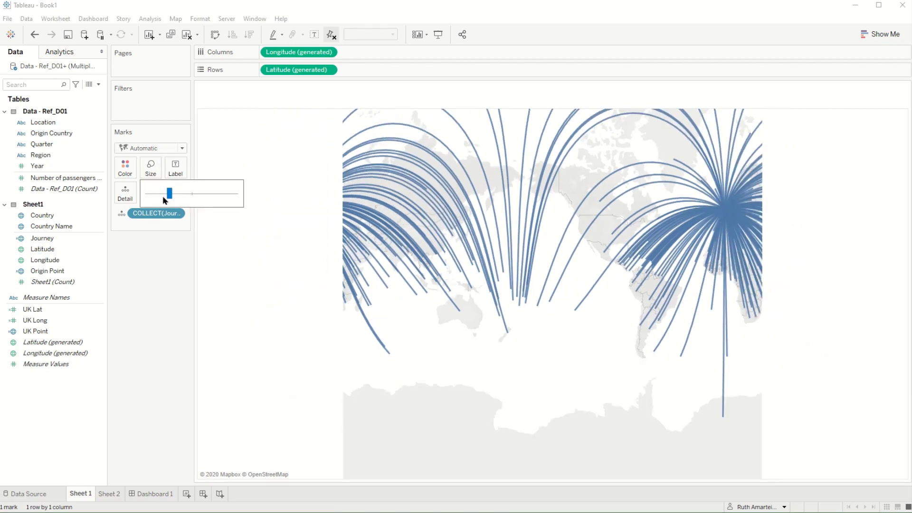
pyautogui.moveTo(167, 193); pyautogui.dragTo(148, 194)
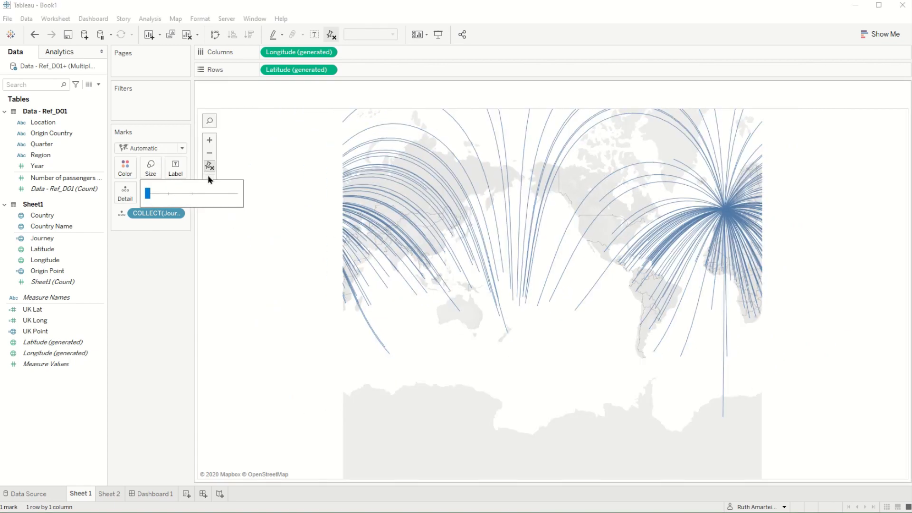
# Step: Pan and zoom the map to centre on the Europe hub
pyautogui.click(236, 182)
pyautogui.moveTo(461, 234); pyautogui.dragTo(523, 297)
pyautogui.scroll(1, 499, 294)
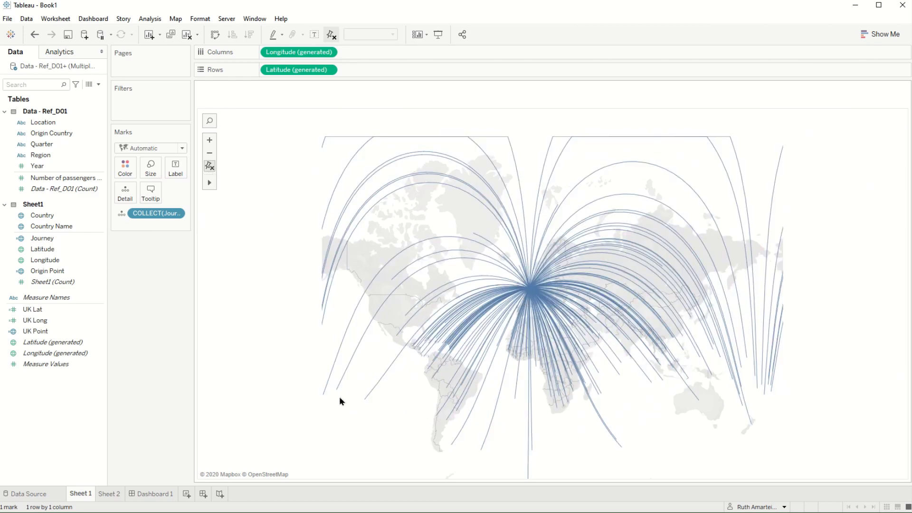
pyautogui.scroll(1, 339, 399)
pyautogui.scroll(1, 385, 404)
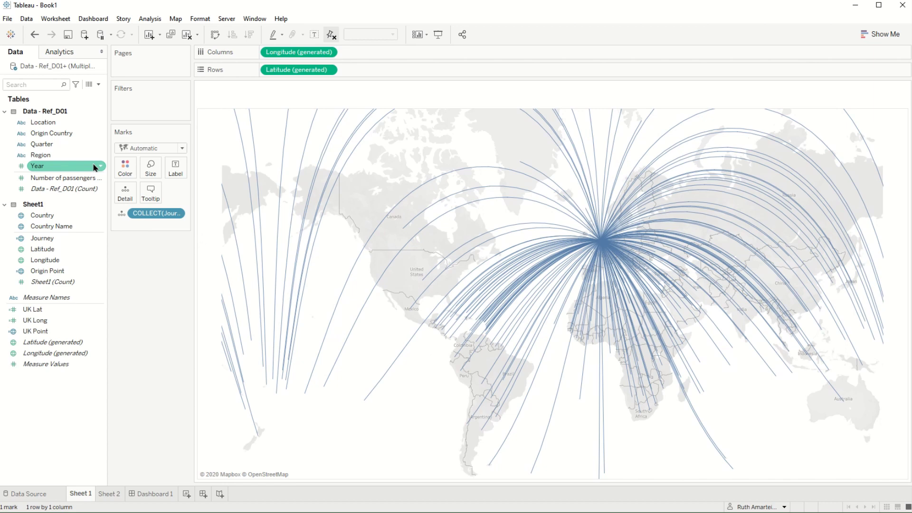
# Step: Duplicate Latitude on Rows to create a second map layer
pyautogui.moveTo(54, 178); pyautogui.dragTo(150, 168)
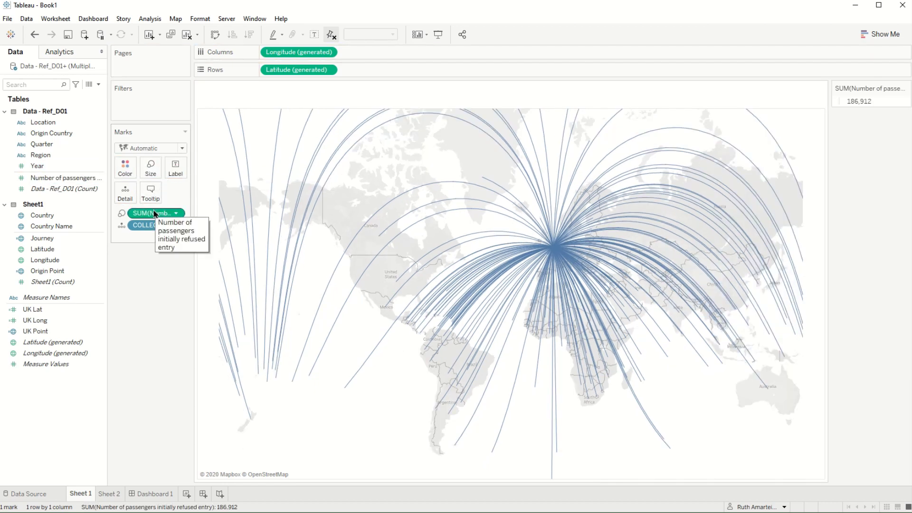
pyautogui.moveTo(155, 214); pyautogui.dragTo(152, 307)
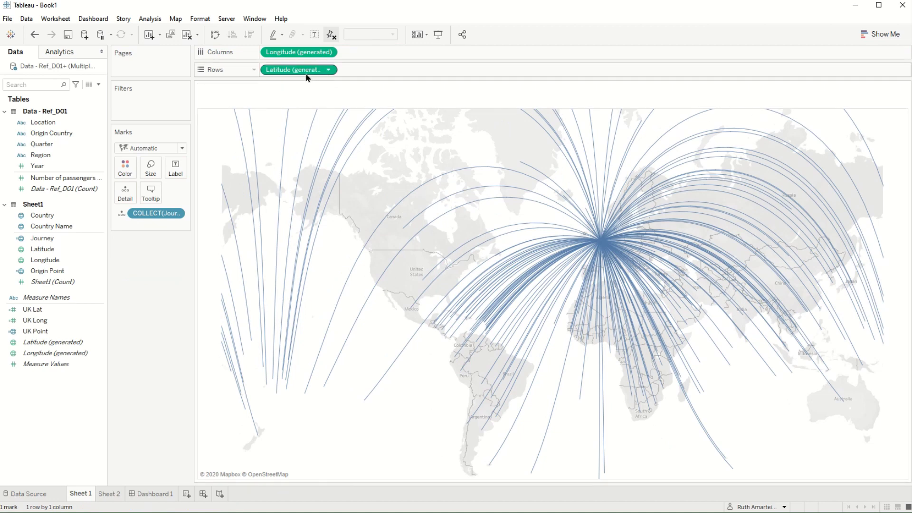
pyautogui.moveTo(307, 77); pyautogui.dragTo(386, 71)
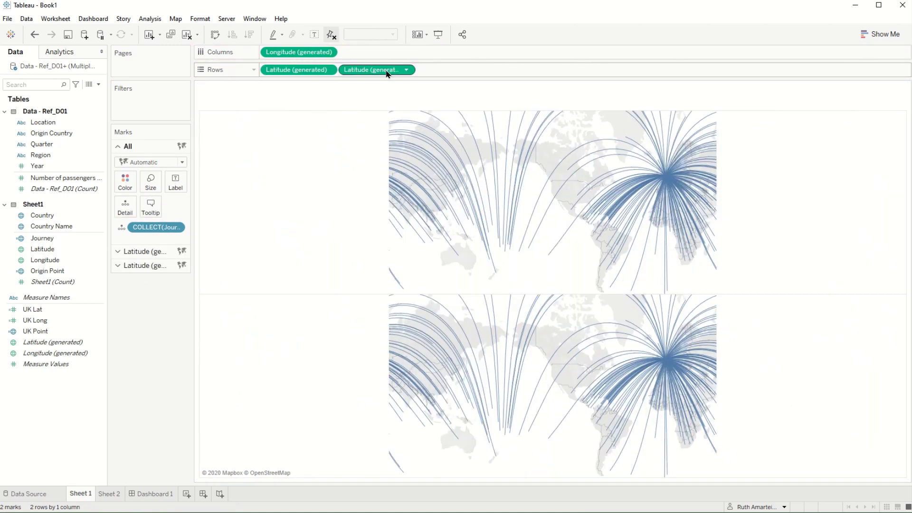
pyautogui.click(46, 264)
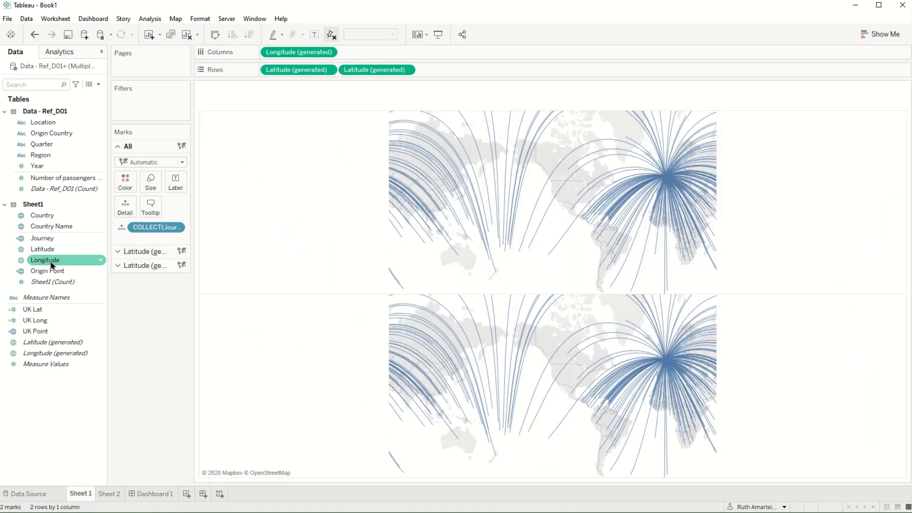
pyautogui.moveTo(101, 264); pyautogui.dragTo(308, 73)
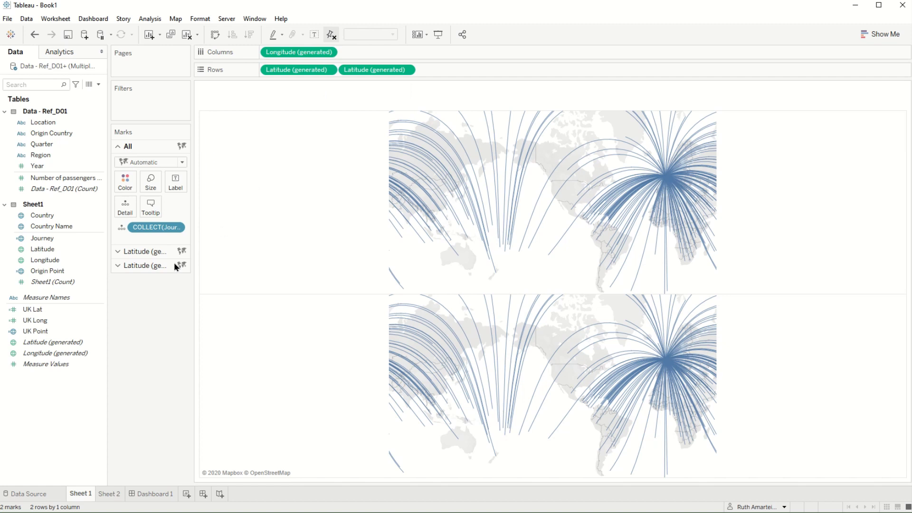
# Step: Shade countries by passengers on the second layer, set Dual Axis, and draw journey lines on top
pyautogui.click(153, 265)
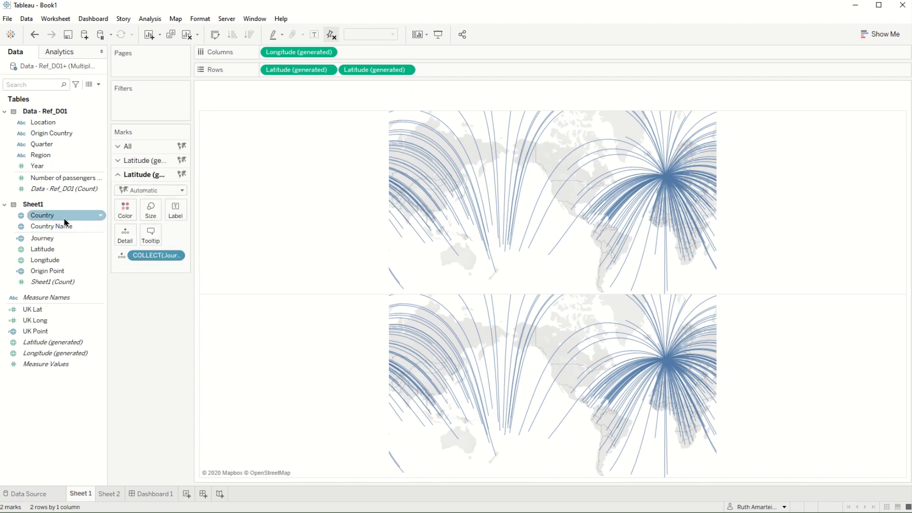
pyautogui.moveTo(51, 226); pyautogui.dragTo(149, 256)
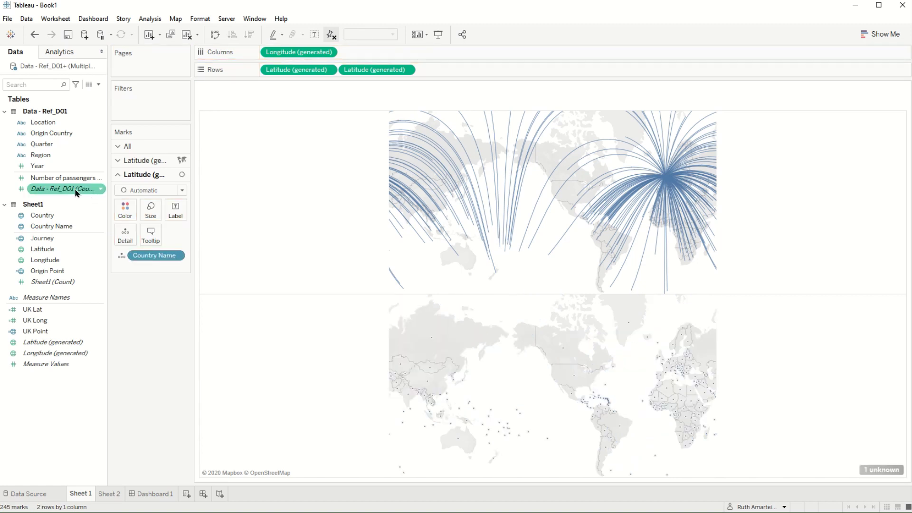
pyautogui.moveTo(62, 177); pyautogui.dragTo(125, 218)
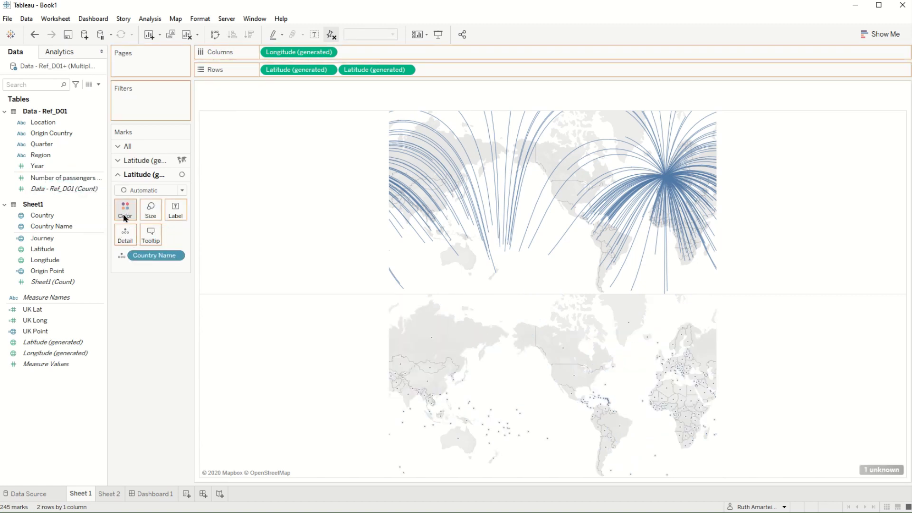
pyautogui.rightClick(355, 71)
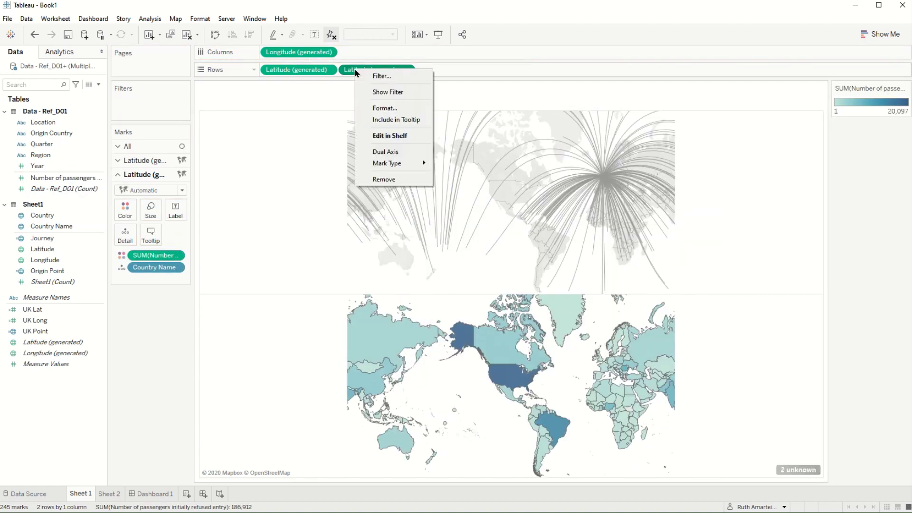
pyautogui.click(393, 151)
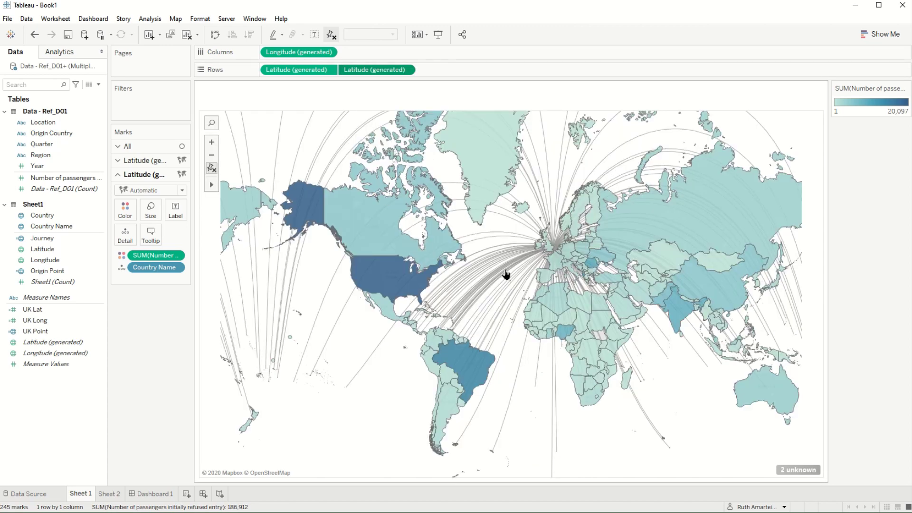
pyautogui.moveTo(376, 70); pyautogui.dragTo(267, 84)
# Step: Colour the journey lines dark slate and hide the unknown-locations indicator
pyautogui.click(145, 276)
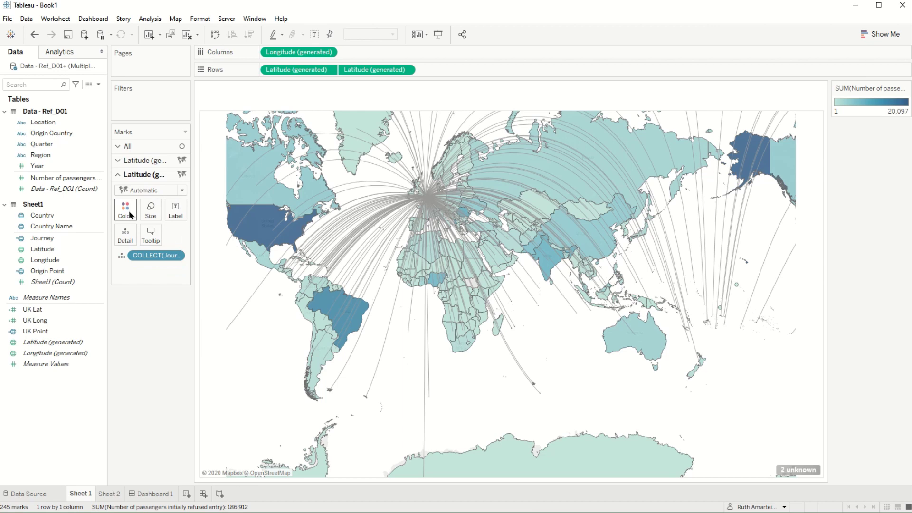
pyautogui.click(125, 209)
pyautogui.click(131, 291)
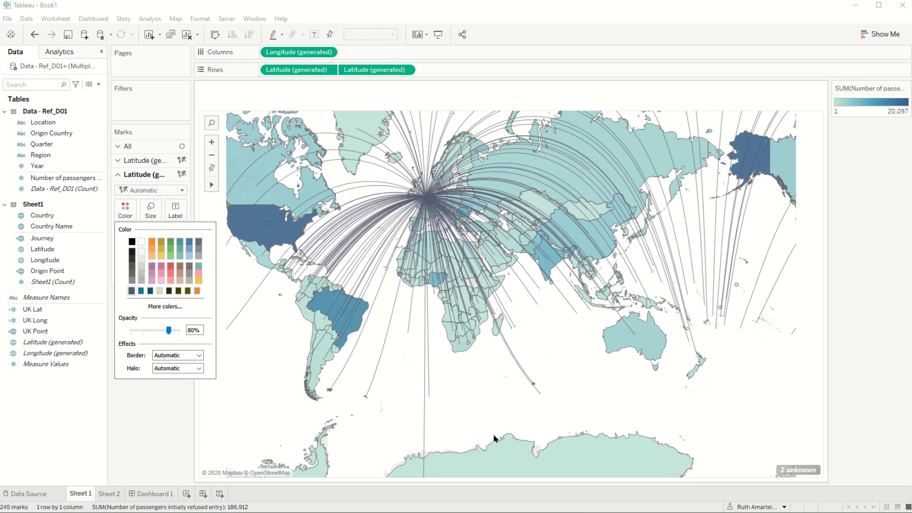
pyautogui.click(838, 476)
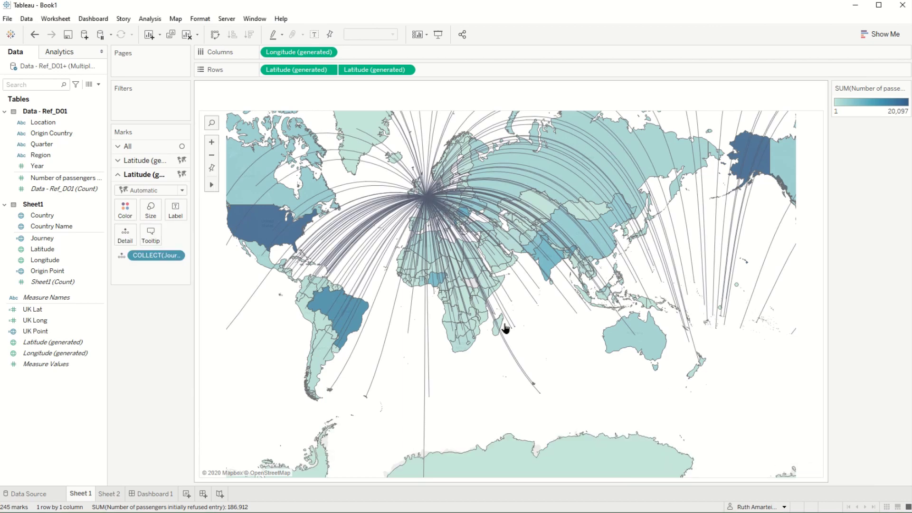
pyautogui.moveTo(355, 323)
pyautogui.moveTo(265, 233)
pyautogui.click(112, 496)
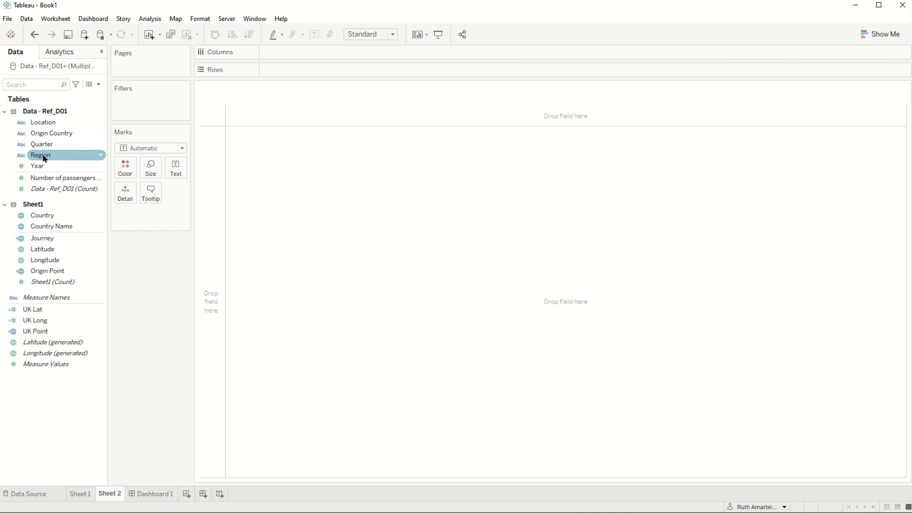
# Step: Chart refused passengers by Region as teal horizontal bars
pyautogui.moveTo(41, 155); pyautogui.dragTo(208, 188)
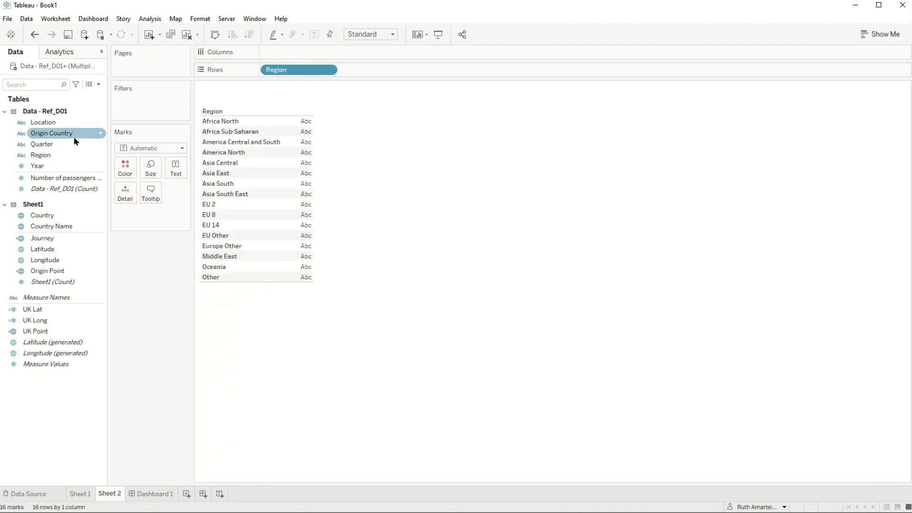
pyautogui.moveTo(66, 178); pyautogui.dragTo(175, 176)
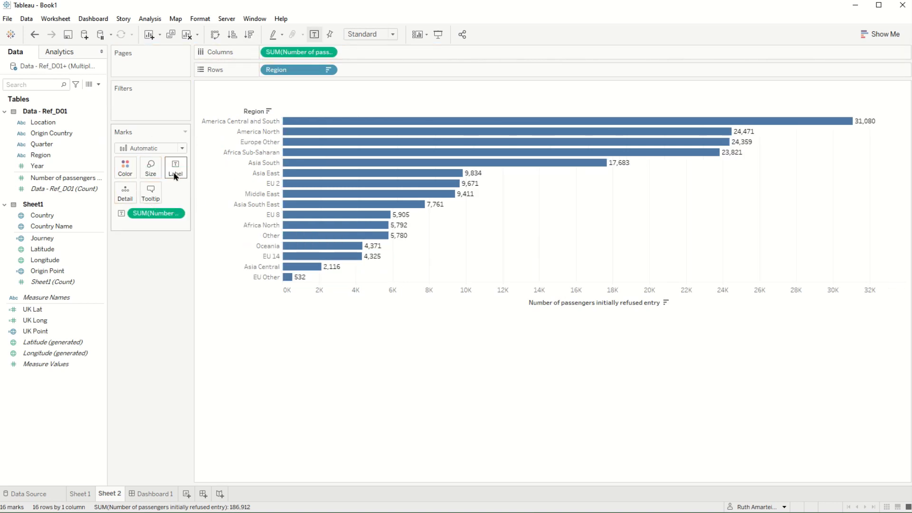
pyautogui.click(126, 167)
pyautogui.click(132, 248)
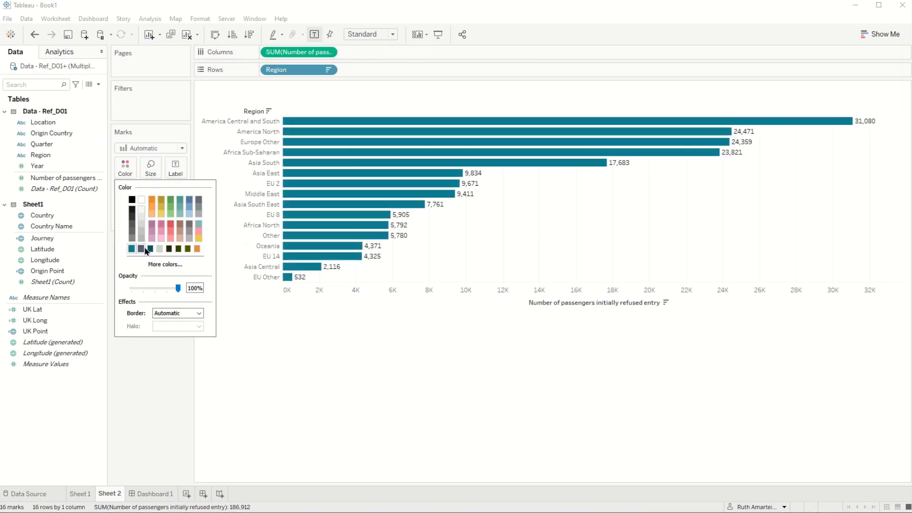
pyautogui.rightClick(114, 494)
# Step: Duplicate the bar chart sheet and reduce it to the passenger total as a text label
pyautogui.click(142, 393)
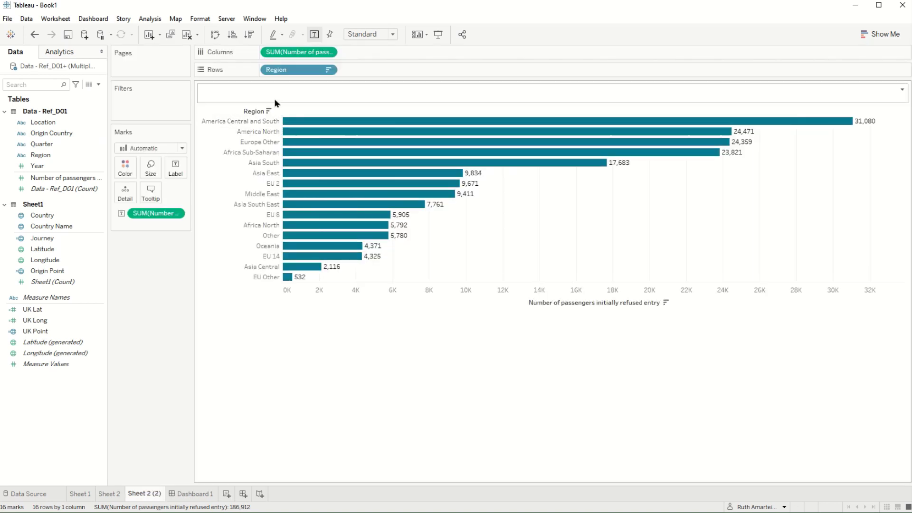
pyautogui.moveTo(305, 70); pyautogui.dragTo(260, 146)
pyautogui.moveTo(171, 218); pyautogui.dragTo(181, 168)
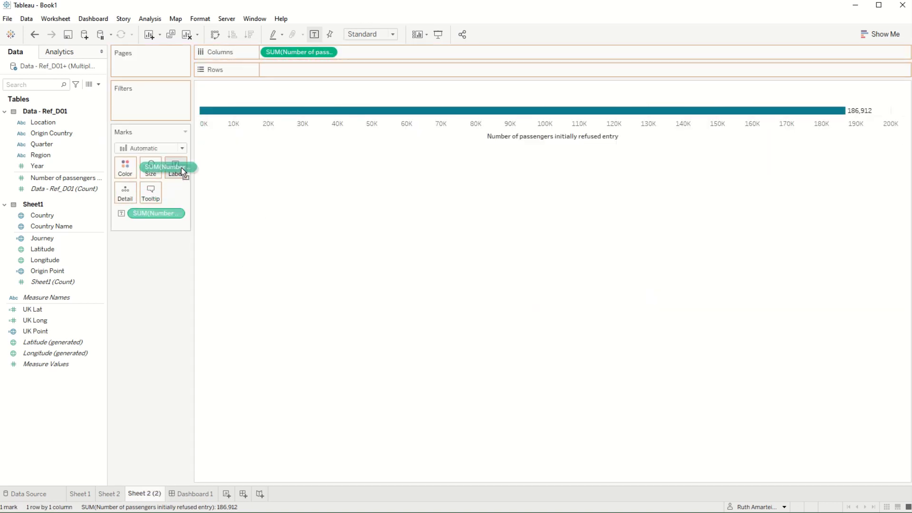
pyautogui.moveTo(301, 52); pyautogui.dragTo(179, 165)
# Step: Enlarge the total's label font to size 36
pyautogui.click(179, 168)
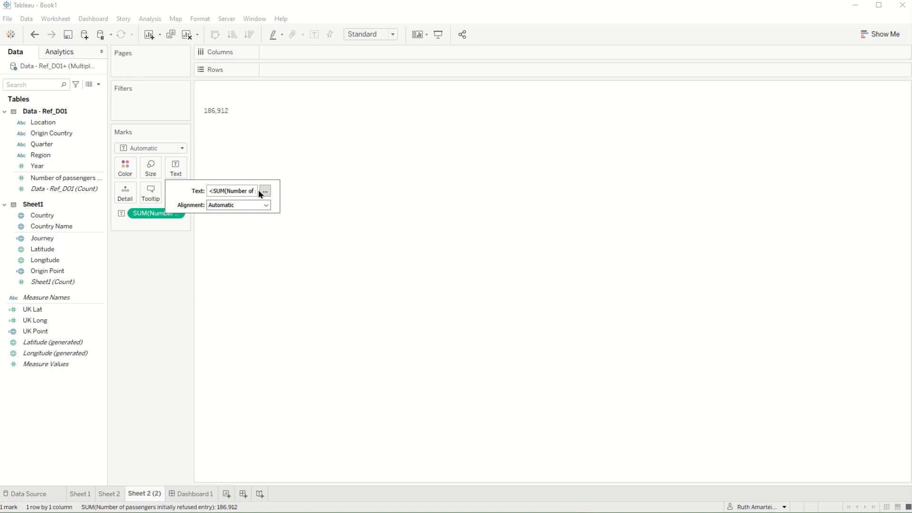
pyautogui.click(265, 191)
pyautogui.hotkey('ctrl', 'a')
pyautogui.click(359, 223)
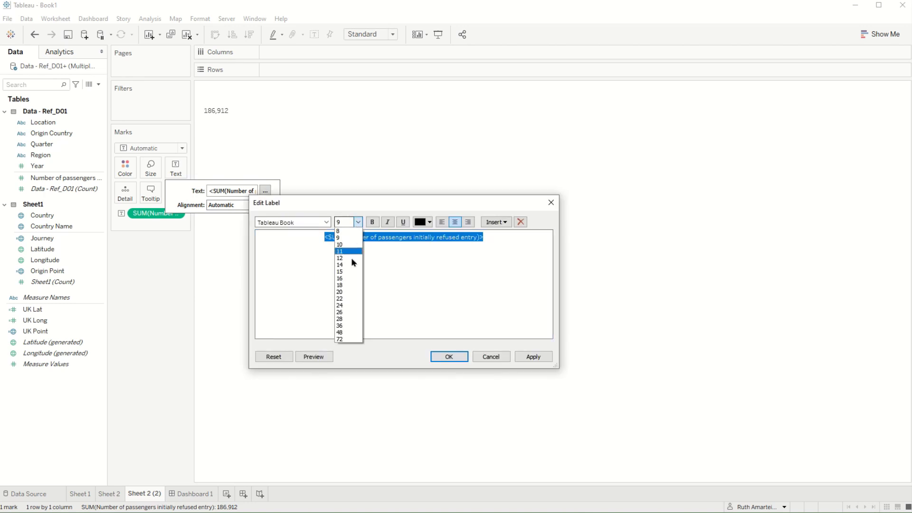
pyautogui.click(345, 326)
pyautogui.click(447, 357)
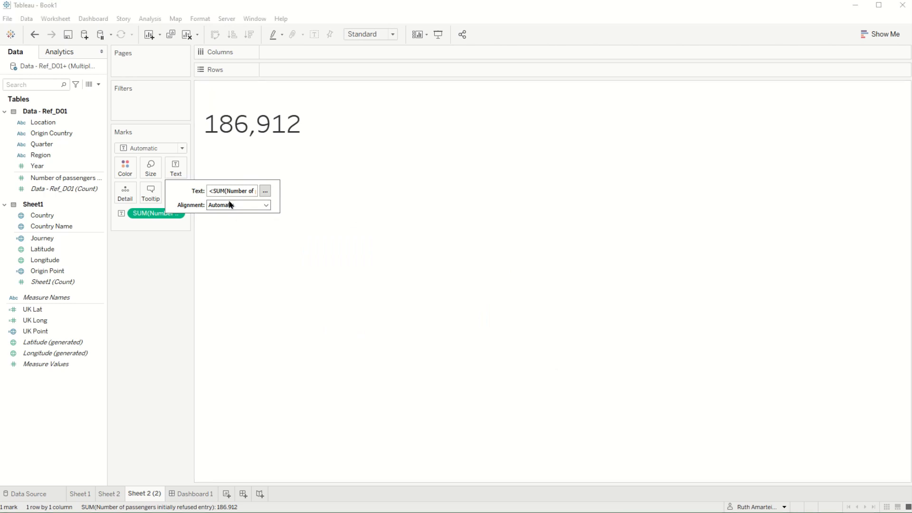
# Step: Align the total Center and Middle and add a Year filter covering 2010 to 2020
pyautogui.click(230, 205)
pyautogui.click(234, 246)
pyautogui.click(233, 204)
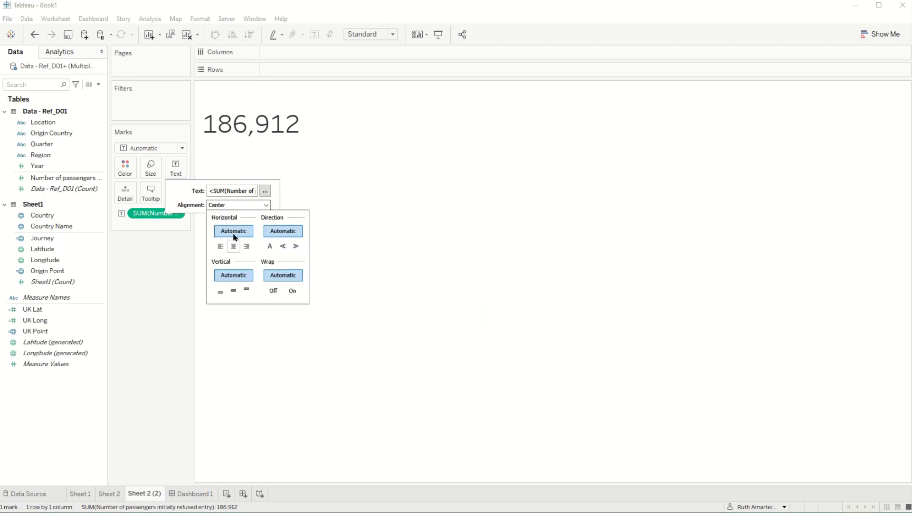
pyautogui.click(234, 291)
pyautogui.click(205, 362)
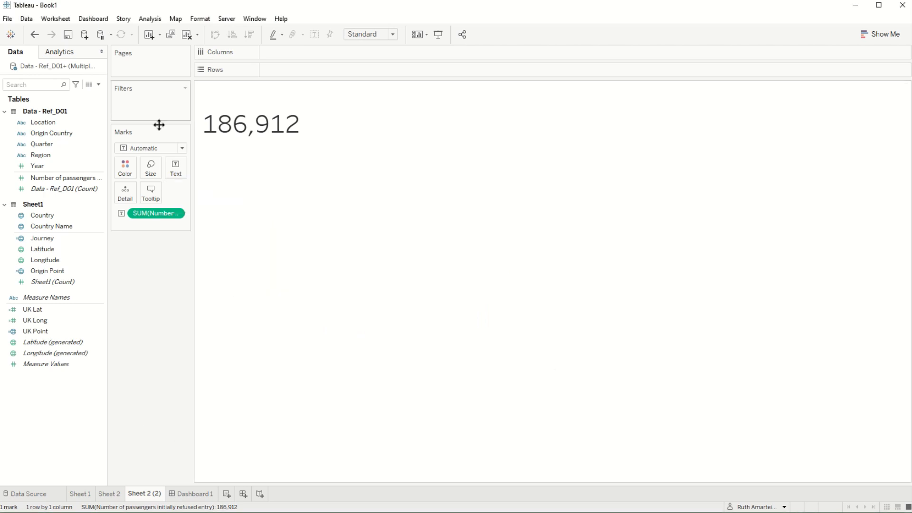
pyautogui.moveTo(42, 165); pyautogui.dragTo(129, 102)
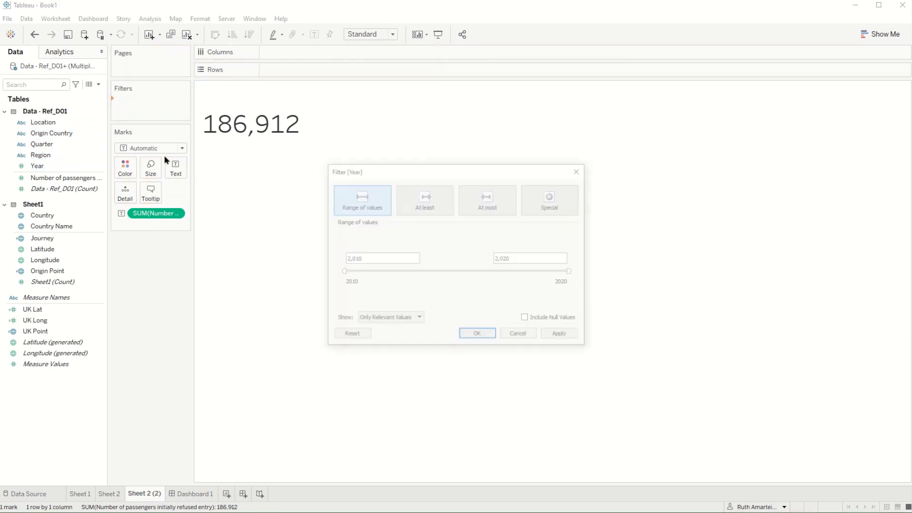
pyautogui.click(487, 341)
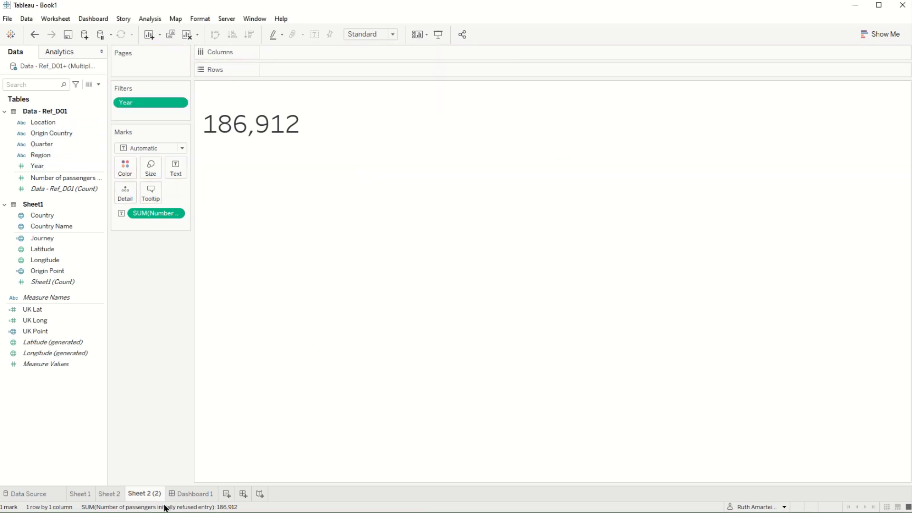
# Step: Place the route map on Dashboard 1 with the Region bar chart to its right
pyautogui.click(187, 494)
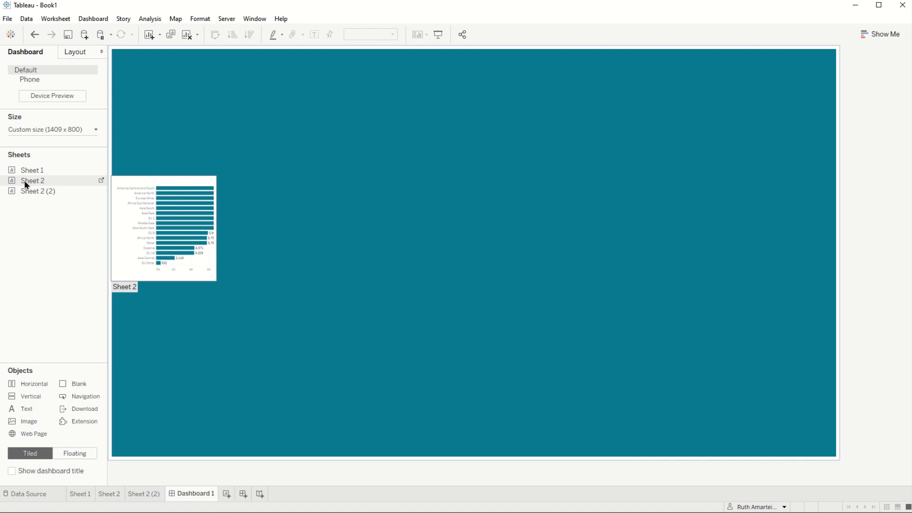
pyautogui.moveTo(90, 183); pyautogui.dragTo(268, 217)
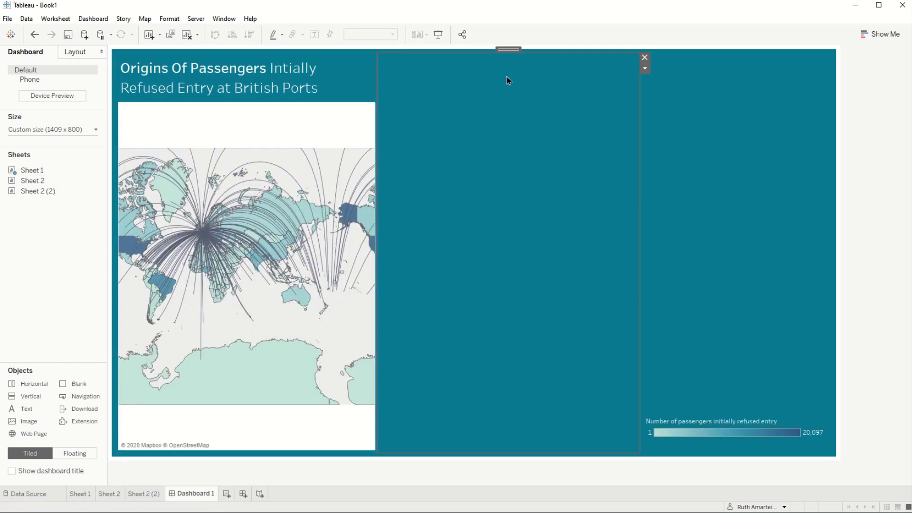
pyautogui.click(644, 57)
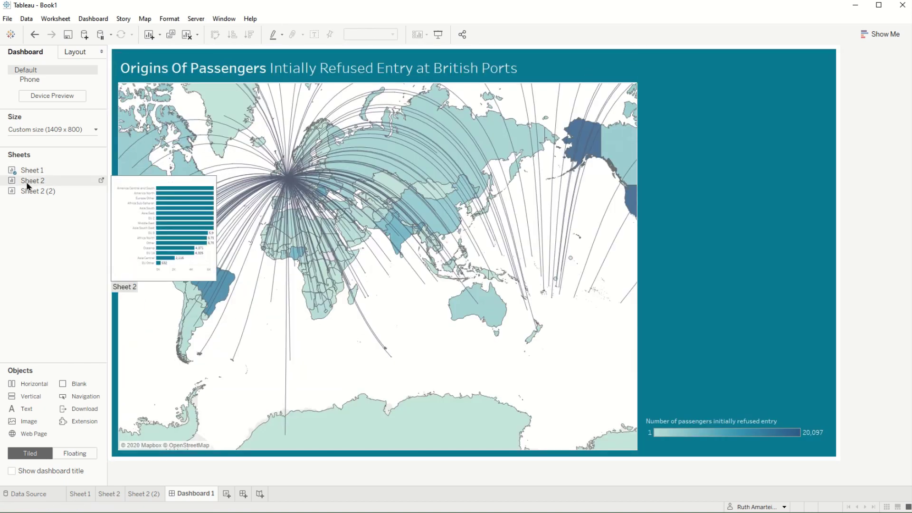
pyautogui.moveTo(30, 181); pyautogui.dragTo(724, 293)
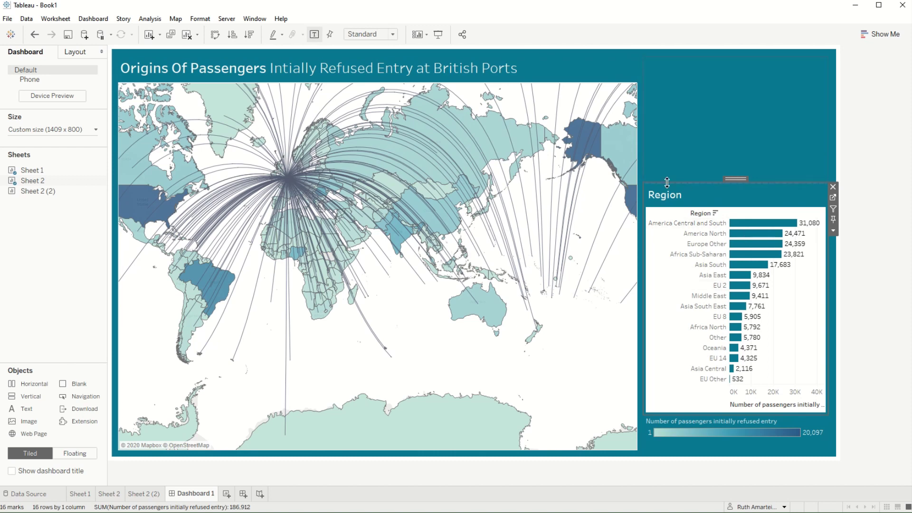
# Step: Put the total-passengers figure above the Region chart and fit it to Entire View
pyautogui.moveTo(33, 191); pyautogui.dragTo(672, 159)
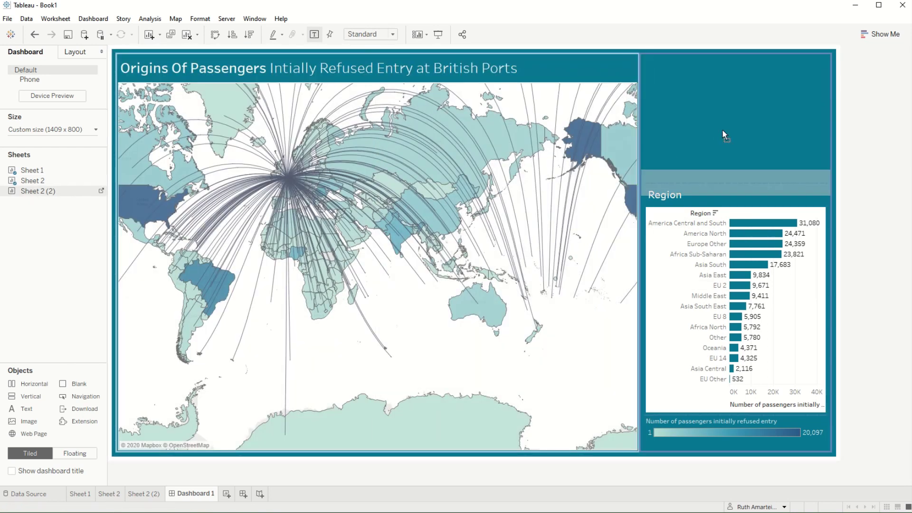
pyautogui.moveTo(724, 136); pyautogui.dragTo(724, 136)
pyautogui.click(832, 63)
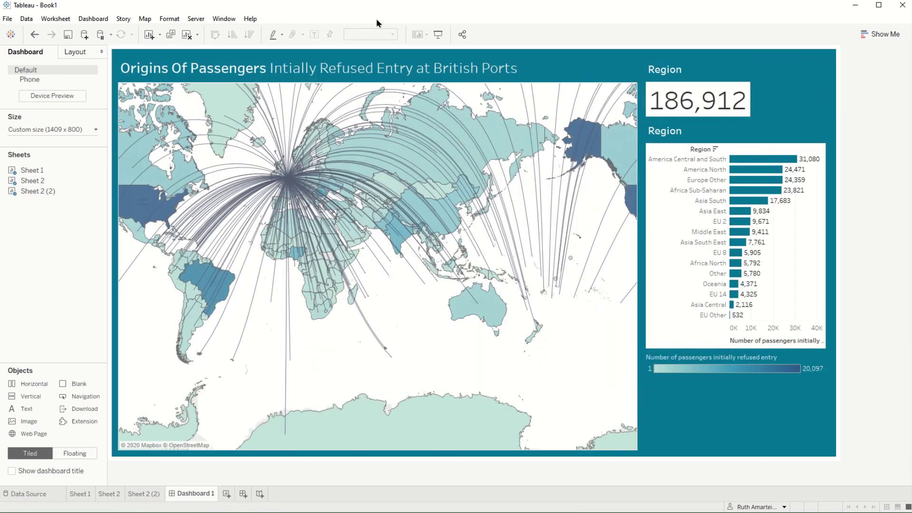
pyautogui.click(753, 93)
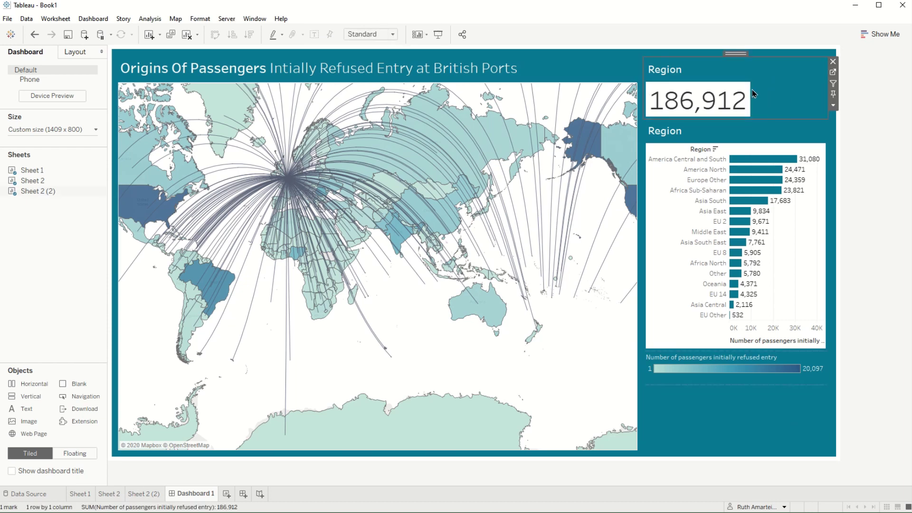
pyautogui.click(394, 35)
pyautogui.click(388, 72)
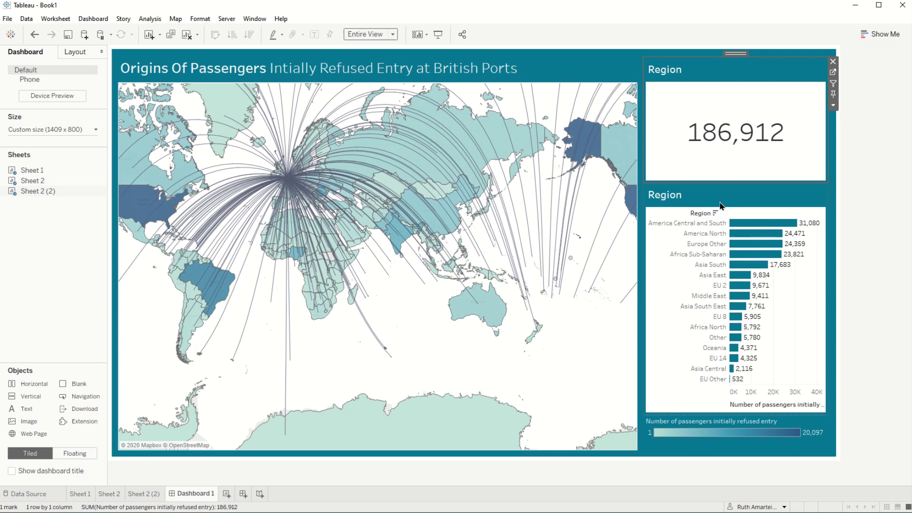
pyautogui.click(737, 205)
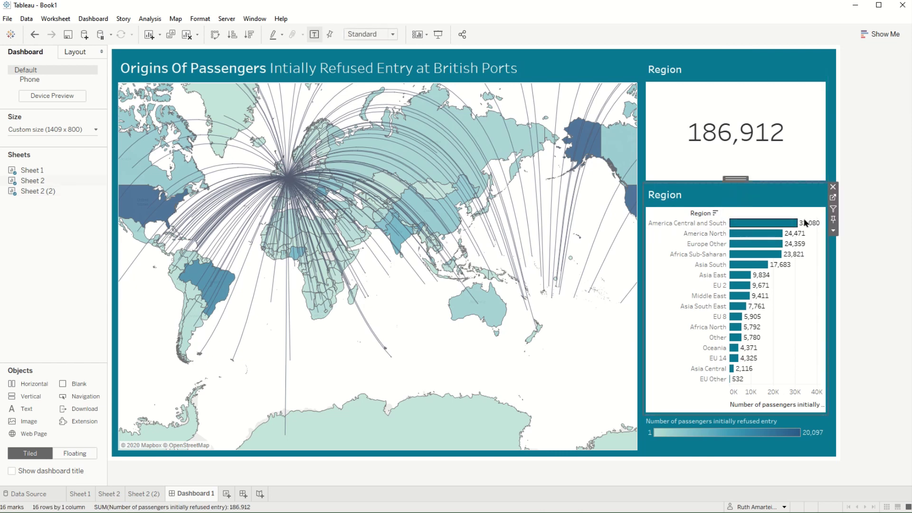
# Step: Use the Region chart as a filter, testing America Central and South, Asia East, Europe Other, then clearing it
pyautogui.click(834, 209)
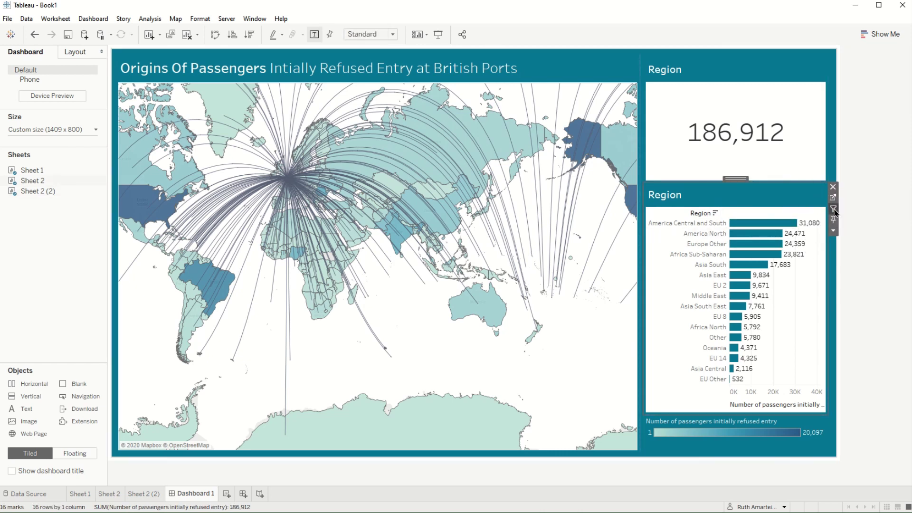
pyautogui.click(749, 224)
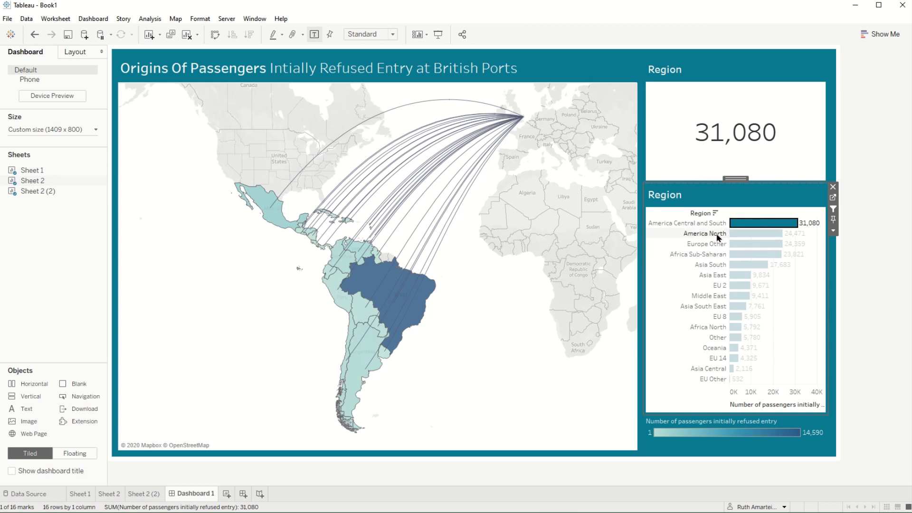
pyautogui.moveTo(390, 317)
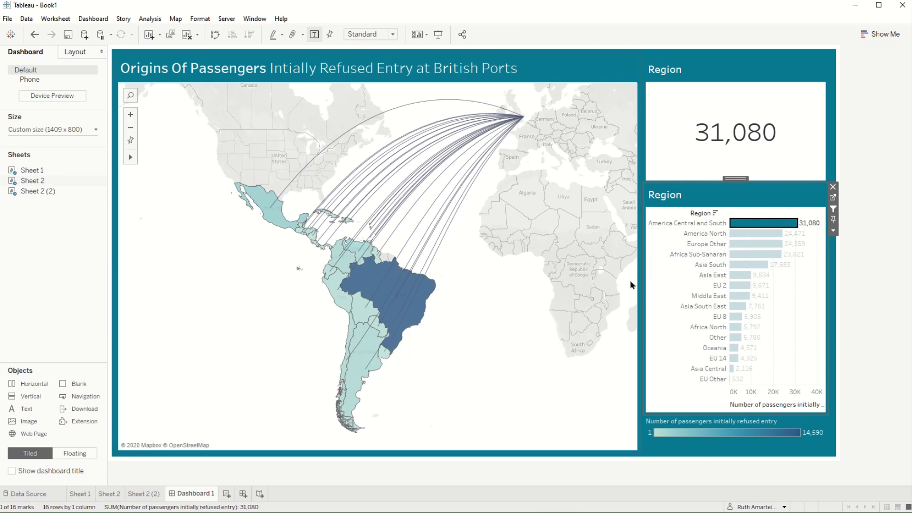
pyautogui.click(737, 280)
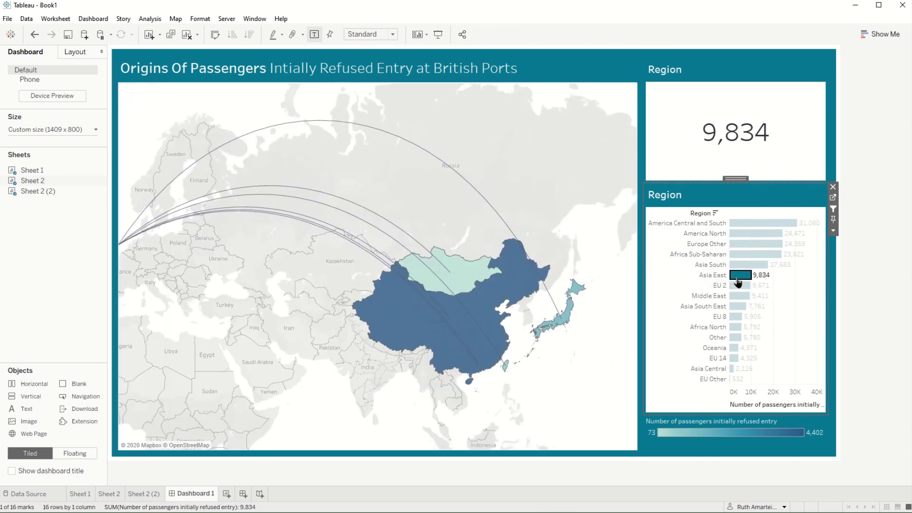
pyautogui.click(739, 248)
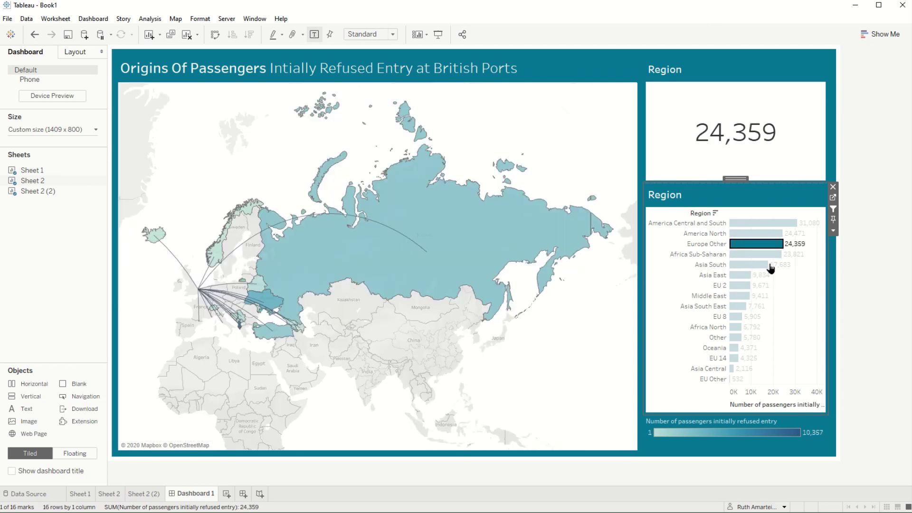
pyautogui.click(805, 298)
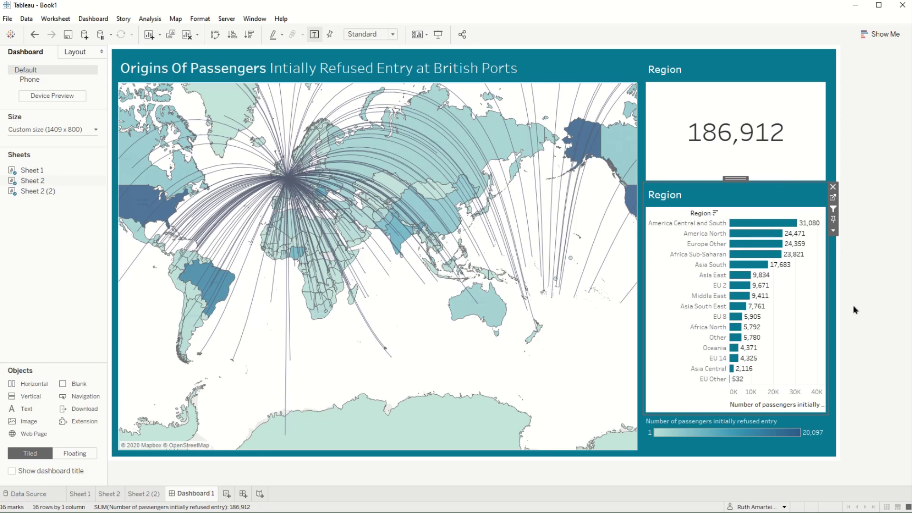